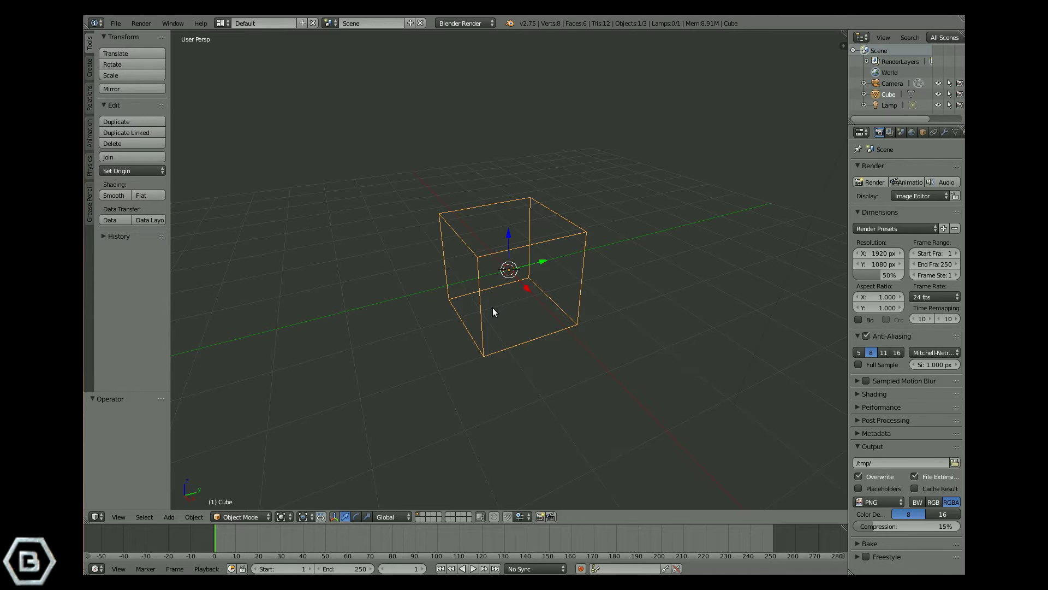
- Enter edit mode on the cube, try a move, cancel it and exit edit mode
mouse_move(492, 307)
middle_mouse_down()
mouse_move(517, 320)
mouse_move(477, 306)
middle_mouse_up()
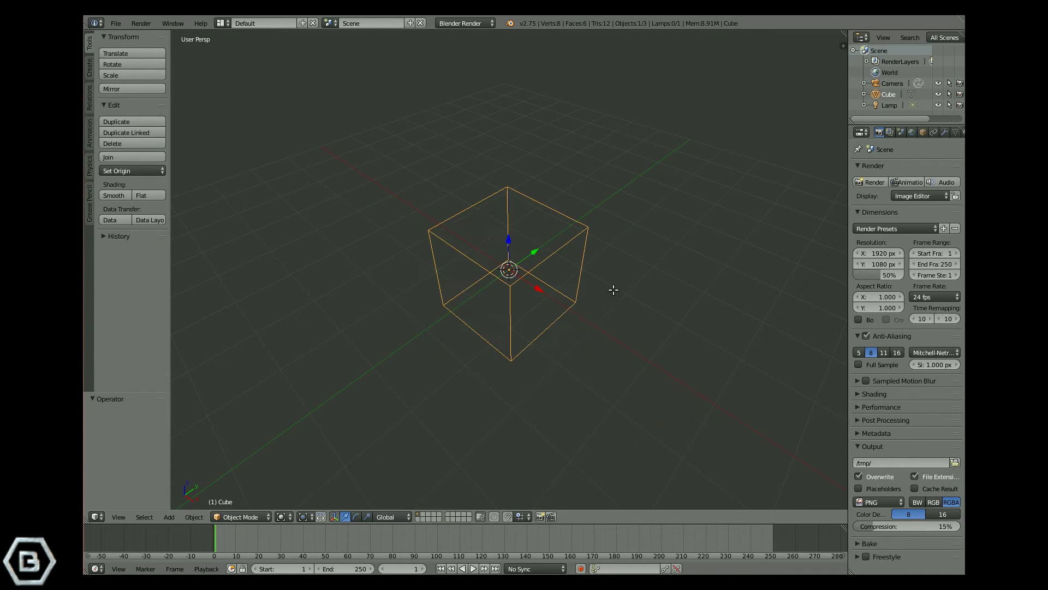
key("Tab")
key("g")
right_click(477, 294)
key("Tab")
middle_click_drag(510, 307, 554, 283)
- Test a rotation on the cube, then set the Pivot Point to Bounding Box Center
key("a")
right_click(550, 295)
key("r")
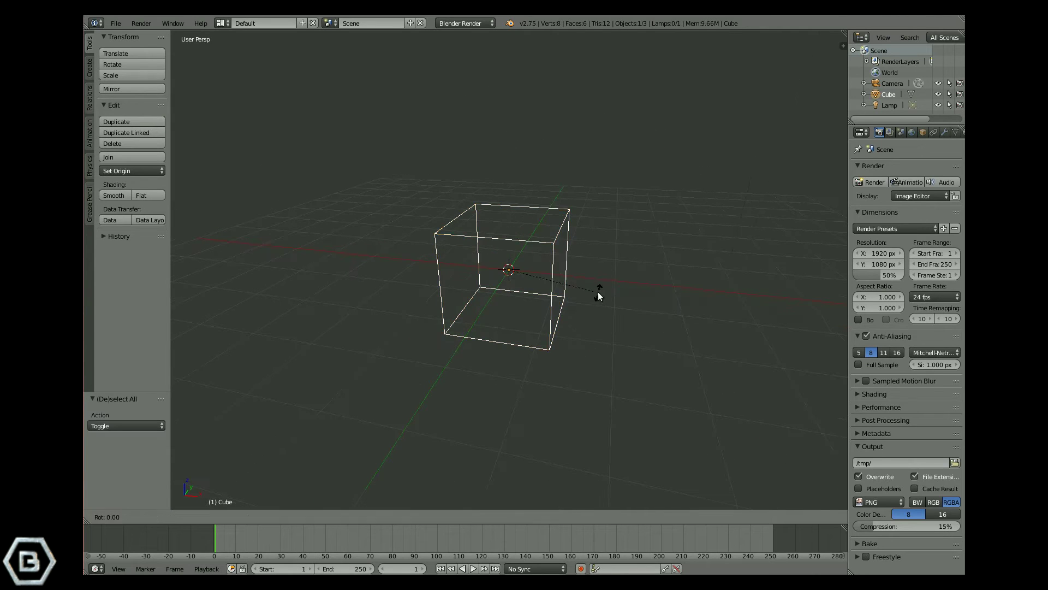
right_click(538, 357)
key("a")
left_click(304, 516)
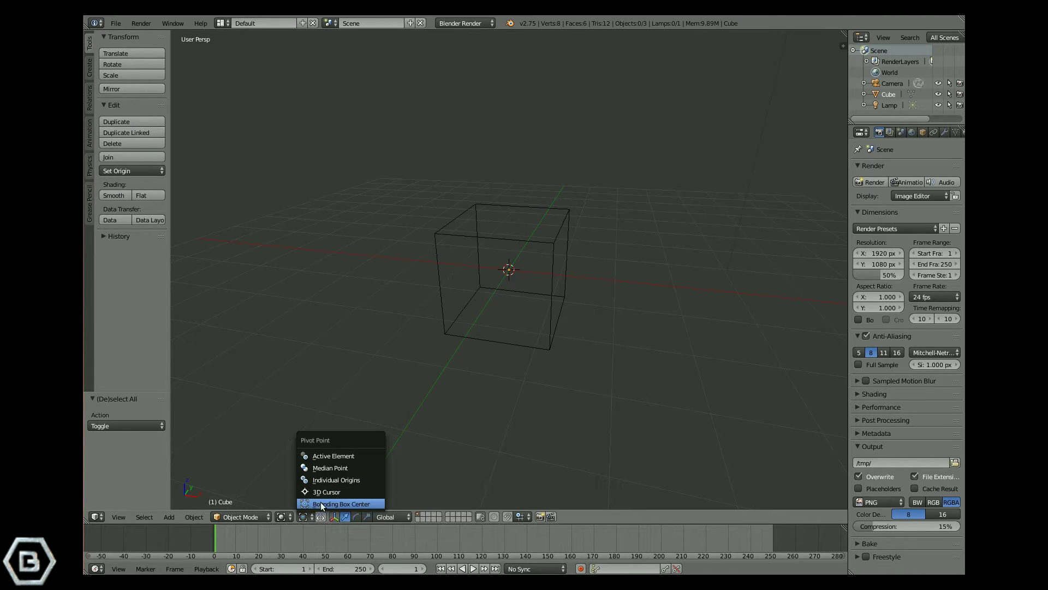
left_click(345, 504)
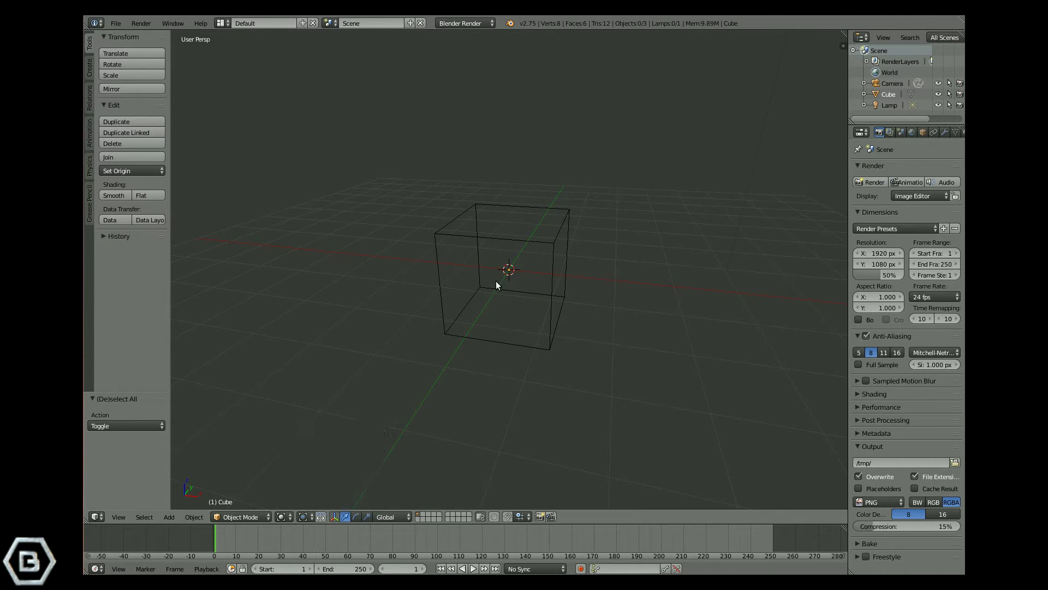
- Select the cube and switch the viewport shading from wireframe to Solid
right_click(527, 247)
left_click(281, 517)
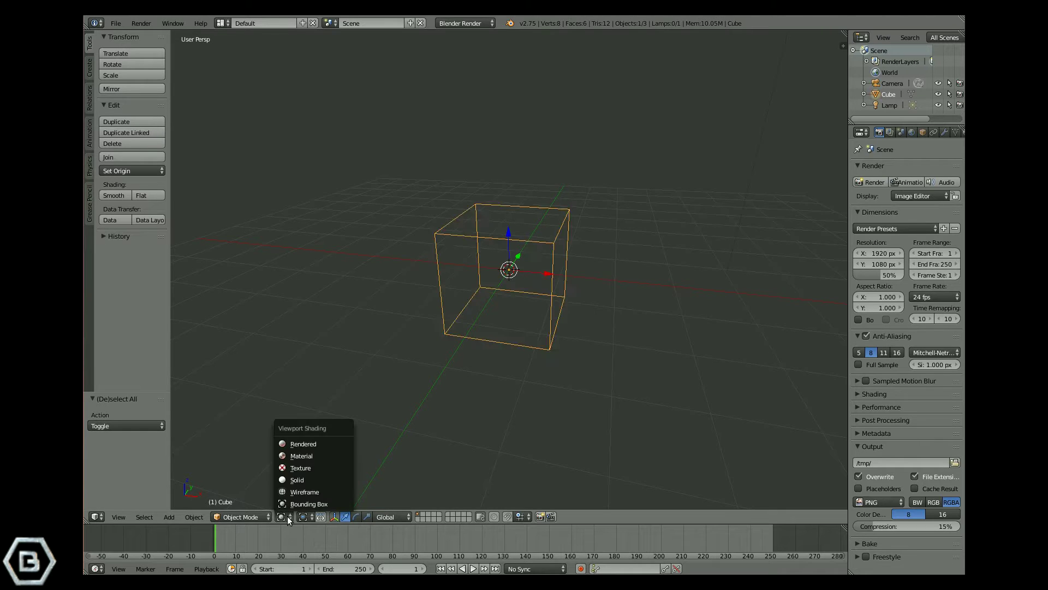
left_click(300, 480)
middle_click_drag(663, 350, 487, 479)
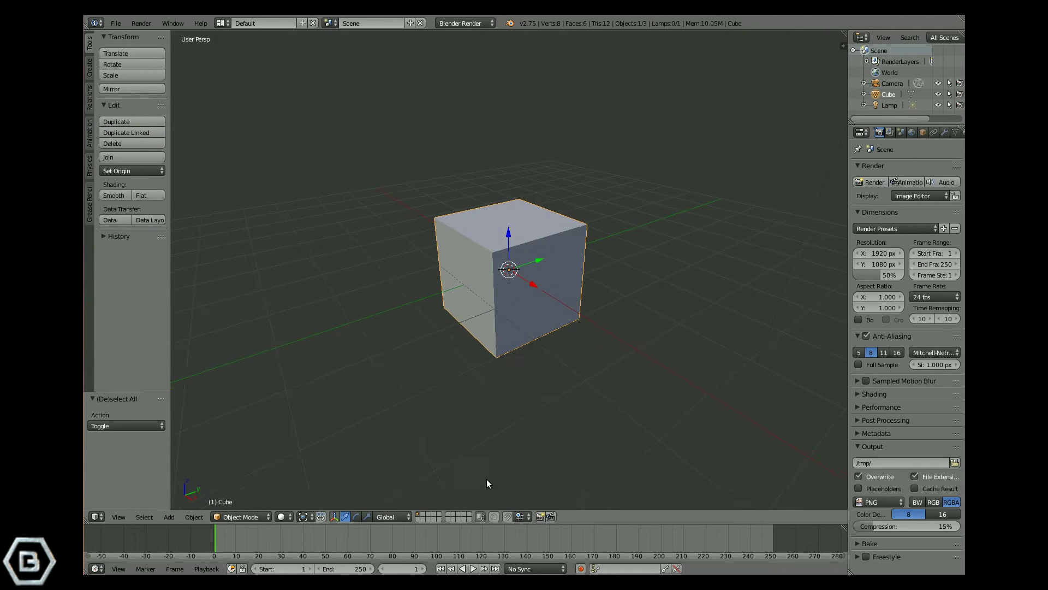
- Set the Pivot Point to 3D Cursor and zoom the view out
left_click(304, 516)
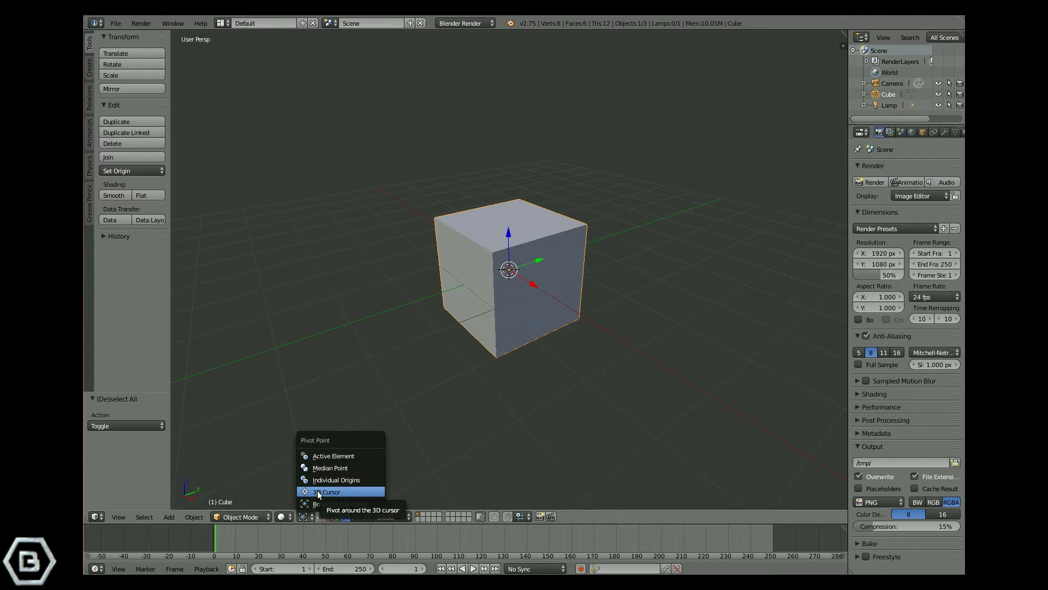
left_click(327, 502)
left_click(304, 517)
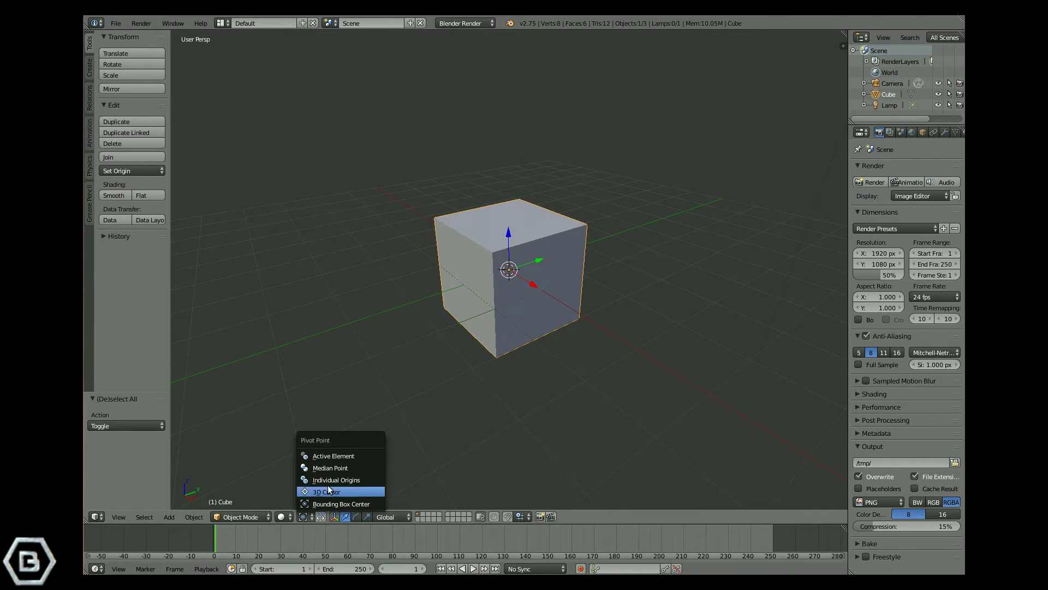
left_click(328, 490)
scroll(450, 275, "down", 1)
scroll(442, 267, "down", 1)
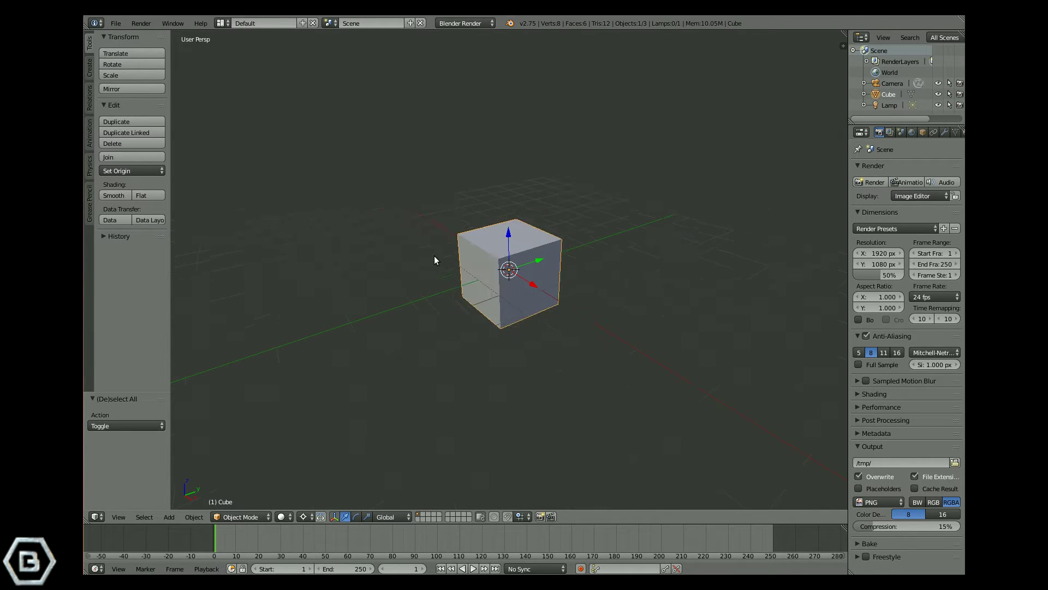
- Try several 3D cursor positions, finally placing it to the right of the cube
left_click(407, 265)
left_click(326, 321)
left_click(351, 356)
left_click(549, 402)
left_click(309, 409)
left_click(293, 352)
left_click(342, 306)
left_click(426, 201)
left_click(737, 231)
- Test moving and rotating the cube around the 3D cursor, cancelling each attempt
key("g")
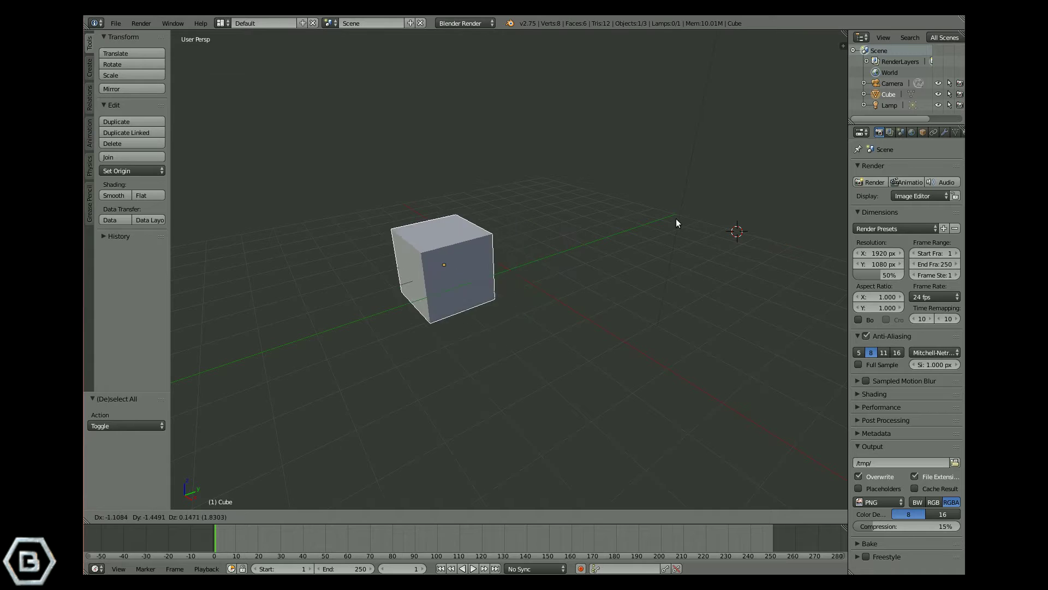
key("Escape")
left_click(508, 400)
left_click(278, 315)
key("g")
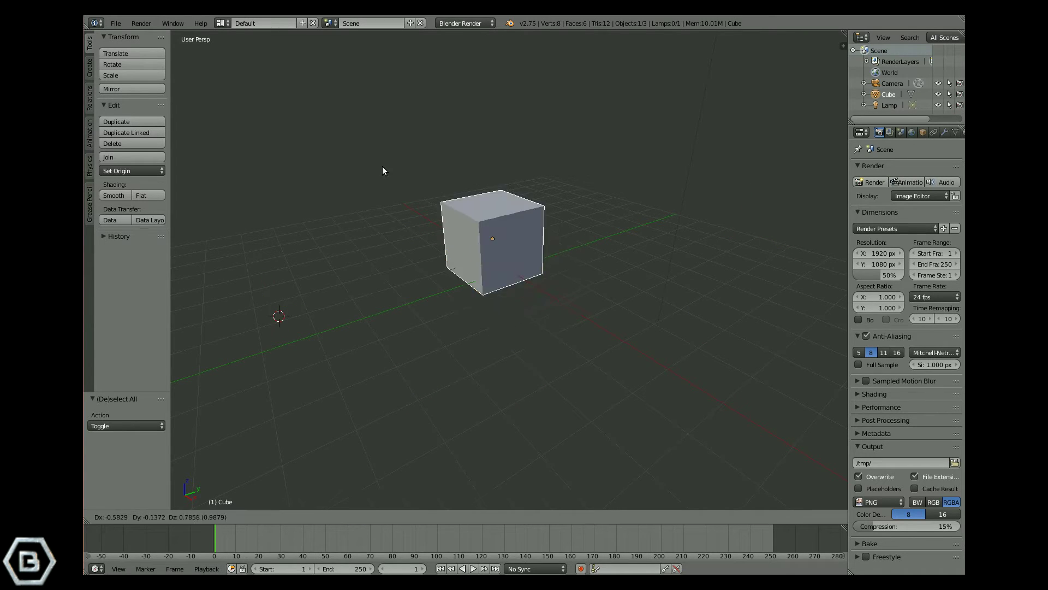
key("Escape")
key("r")
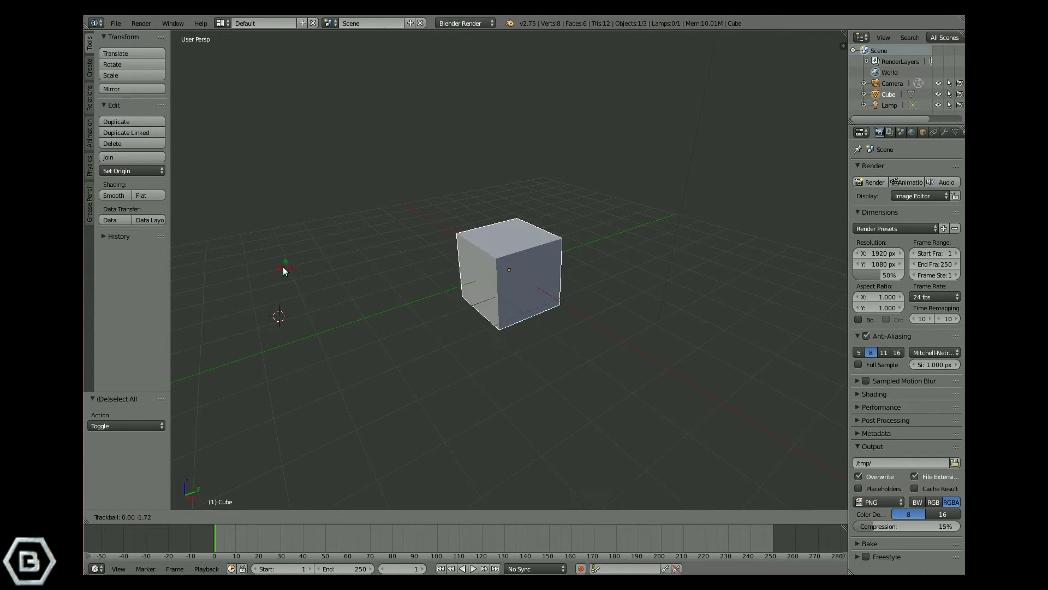
key("Escape")
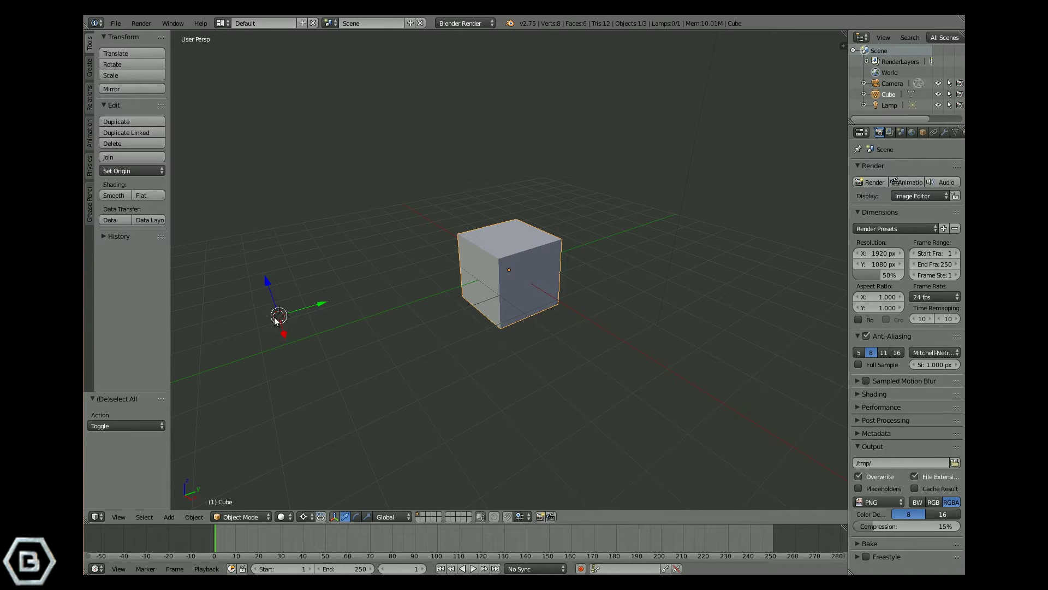
- Orbit the view and set the 3D cursor at the cube's lower-left corner
middle_click_drag(285, 338, 396, 340)
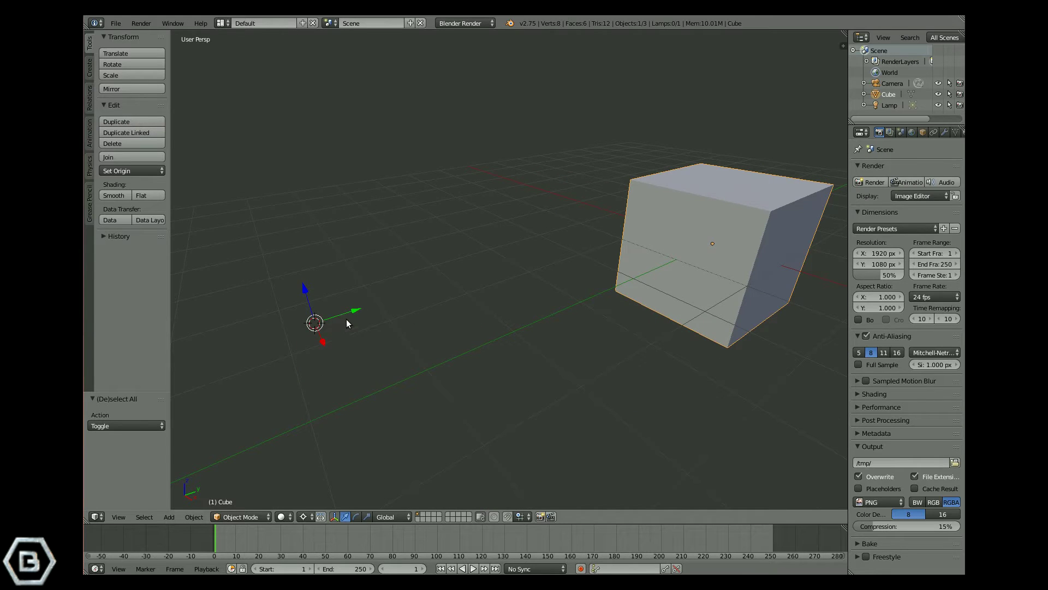
middle_click_drag(614, 267, 481, 305)
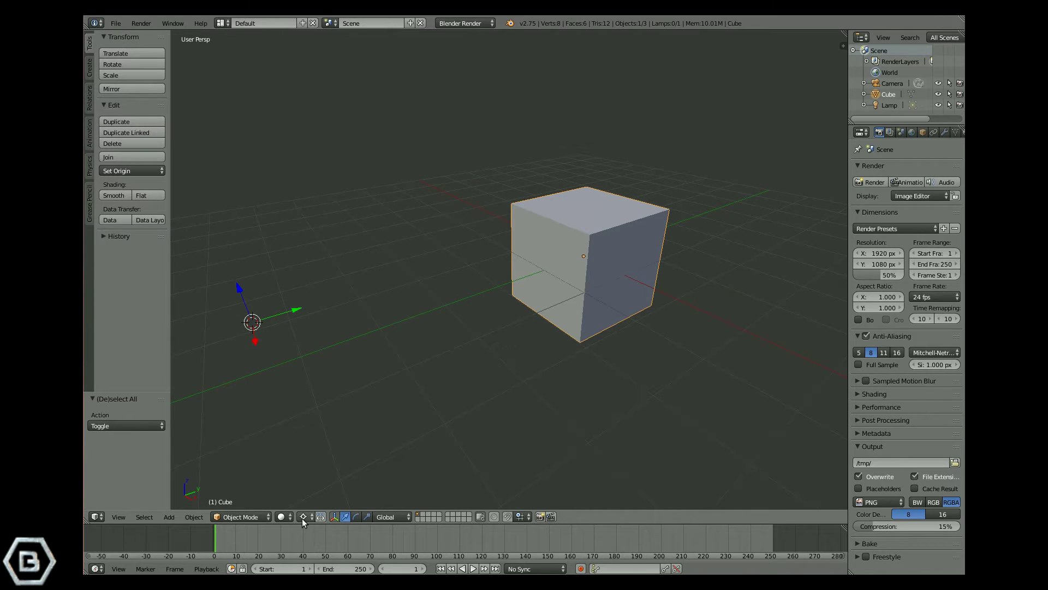
mouse_move(309, 317)
middle_mouse_down()
mouse_move(290, 281)
mouse_move(309, 317)
middle_mouse_up()
left_click(506, 266)
middle_click_drag(505, 267, 426, 330, "shift")
scroll(537, 354, "down", 2)
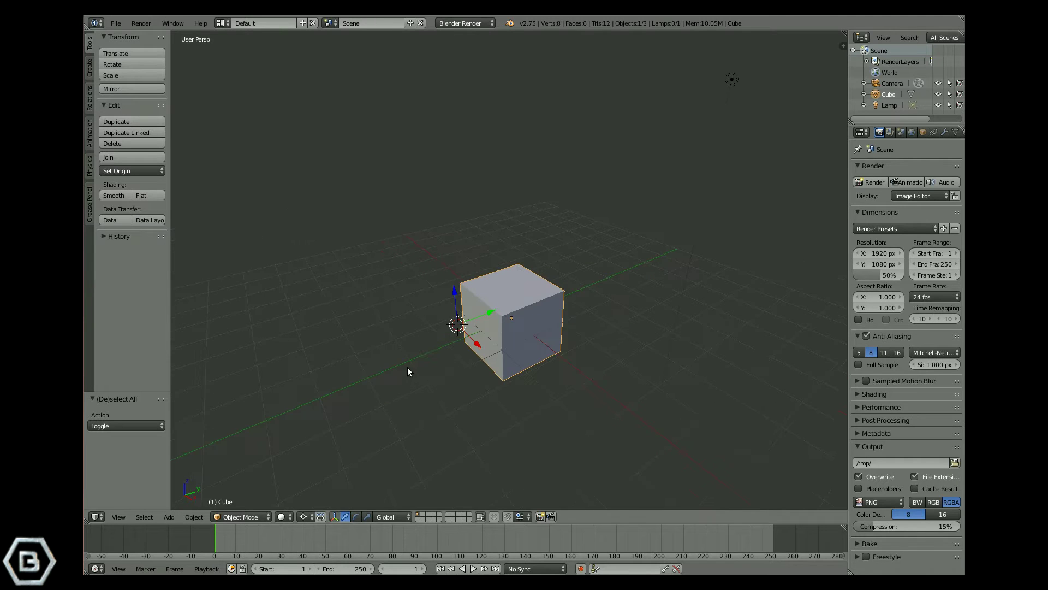
key("Tab")
key("Tab")
- Add a plane and move it along X to the left of the cube
key("shift+a")
mouse_move(432, 350)
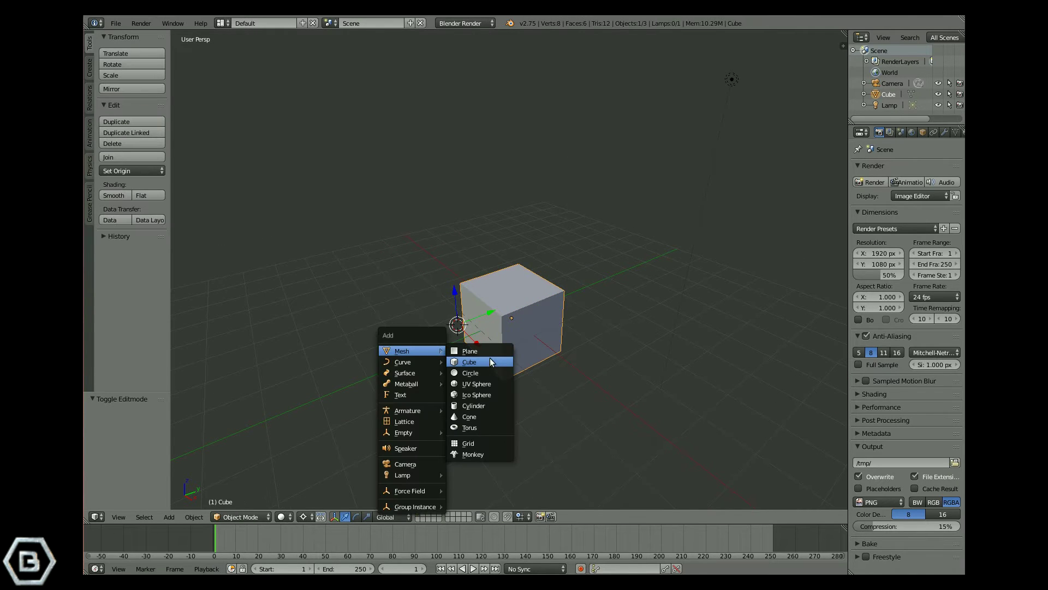
left_click(470, 351)
key("g")
key("x")
left_click(468, 344)
- Select the cube and snap the 3D cursor to its centre with Cursor to Selected
right_click(502, 319)
middle_click_drag(502, 319, 535, 314)
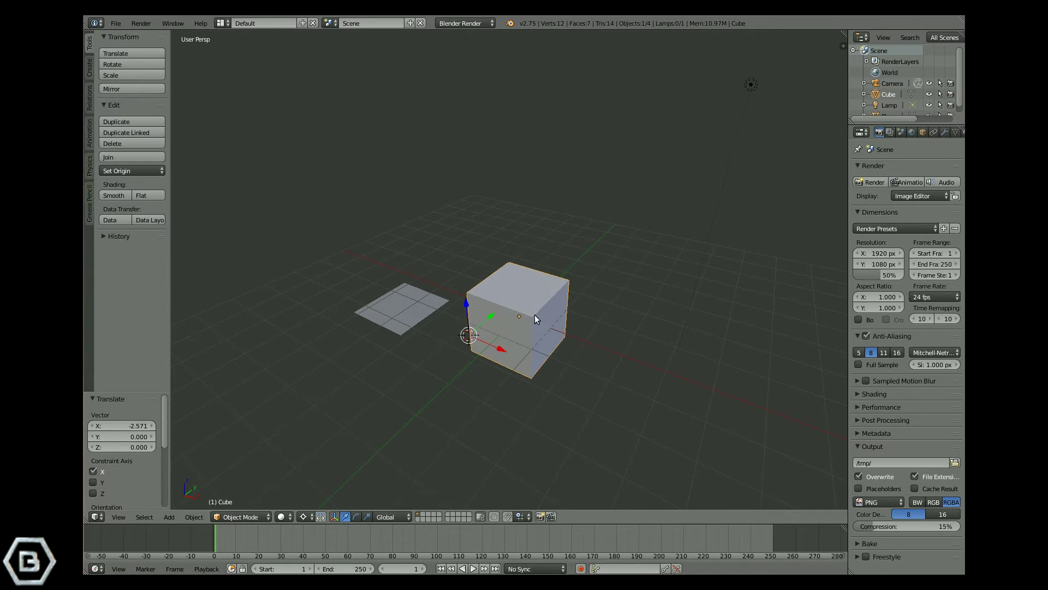
key("shift+s")
left_click(620, 302)
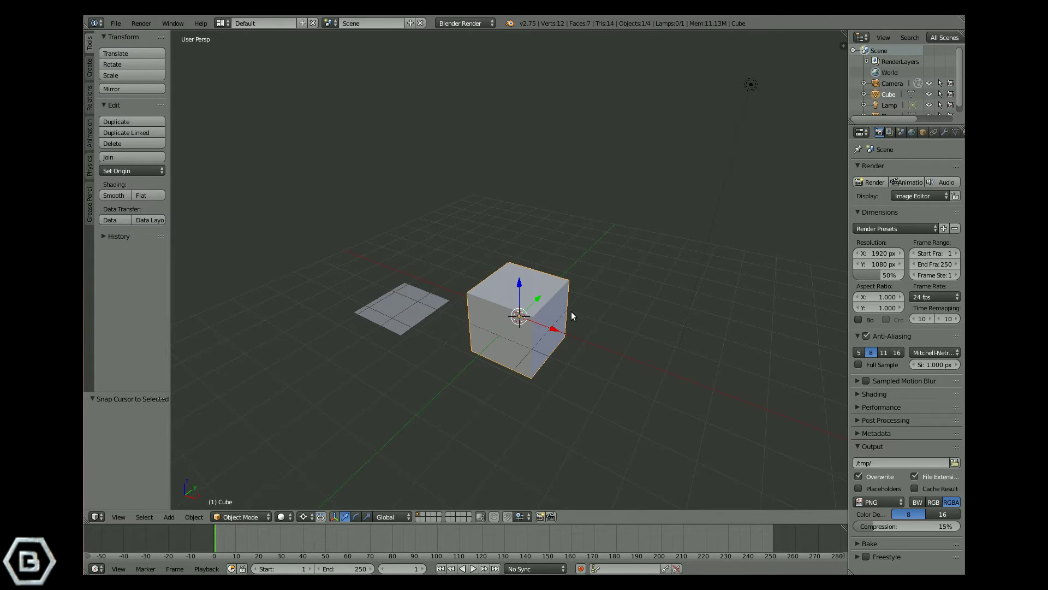
key("shift+a")
key("Escape")
key("shift+s")
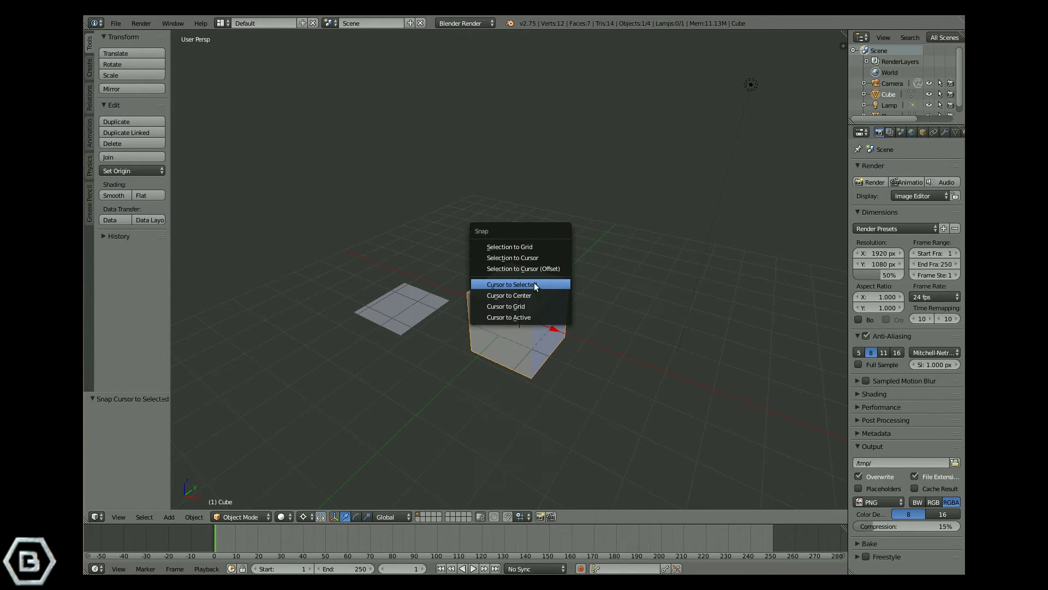
left_click(506, 285)
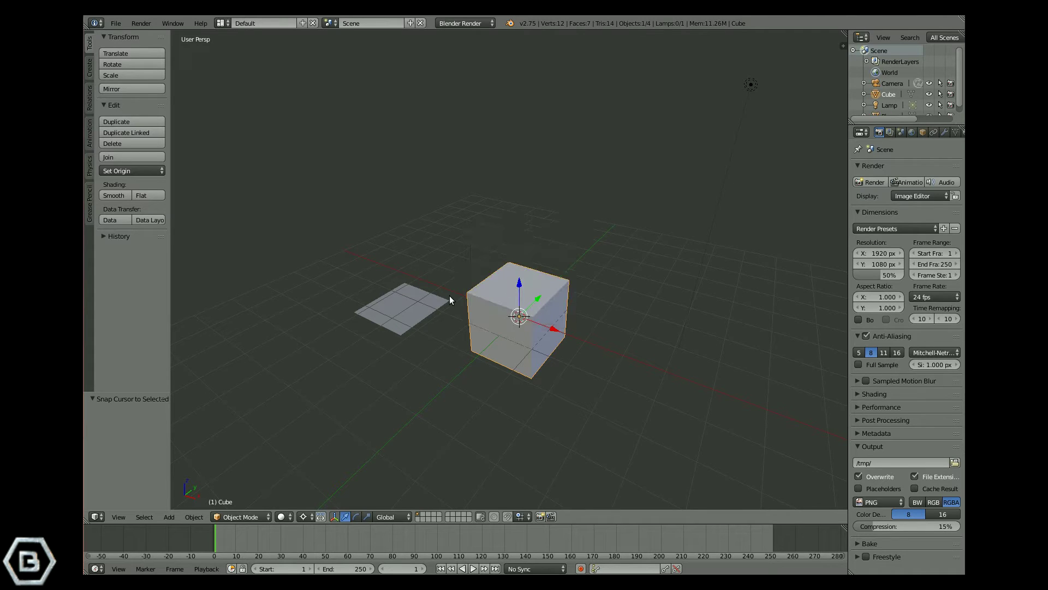
middle_click_drag(490, 309, 486, 327)
- Select the plane and rotate it about Z around the 3D cursor
key("a")
right_click(420, 303)
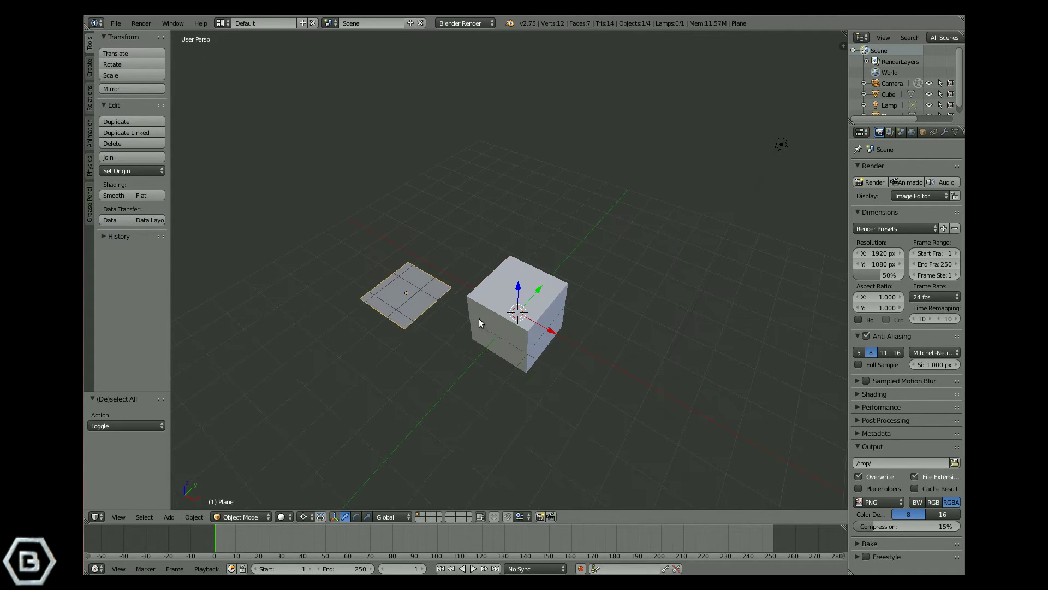
key("r")
key("z")
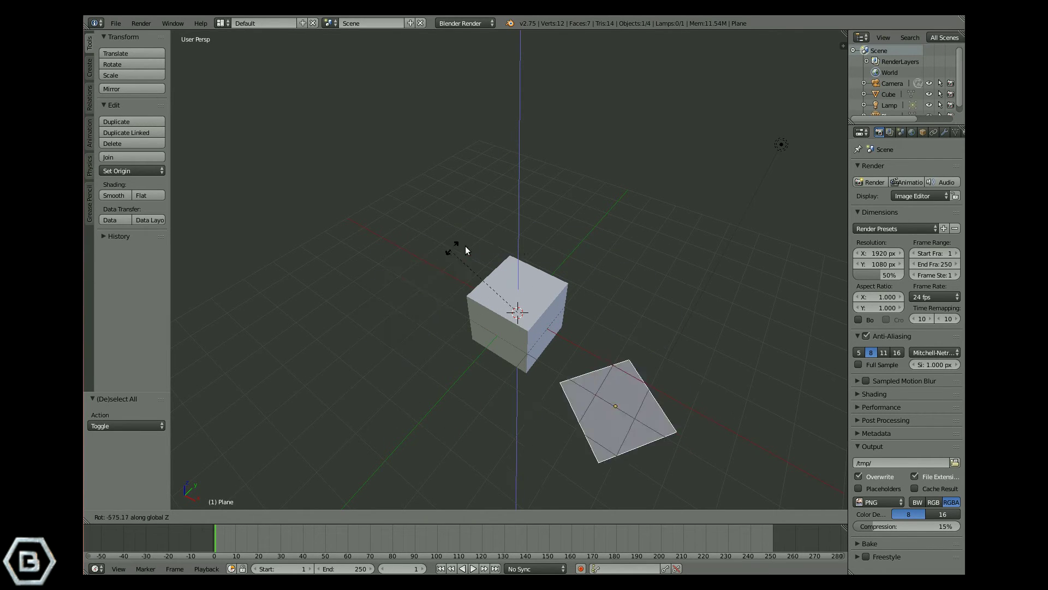
left_click(568, 327)
- Place the 3D cursor to the right and swing the plane around it on Z
middle_click_drag(570, 328, 568, 367)
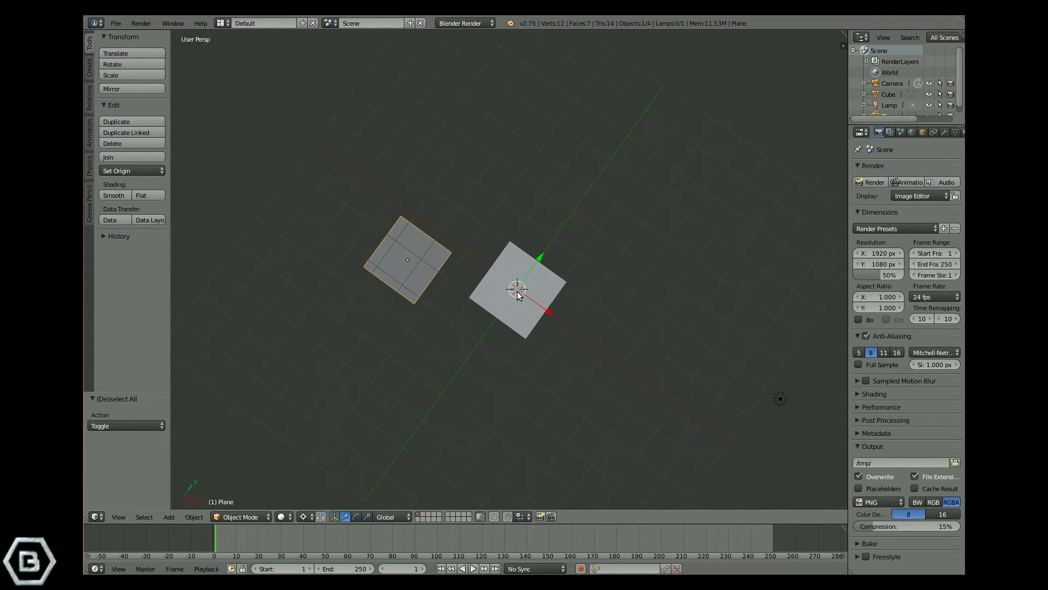
scroll(548, 313, "up", 4)
middle_click_drag(548, 313, 535, 240)
left_click(677, 261)
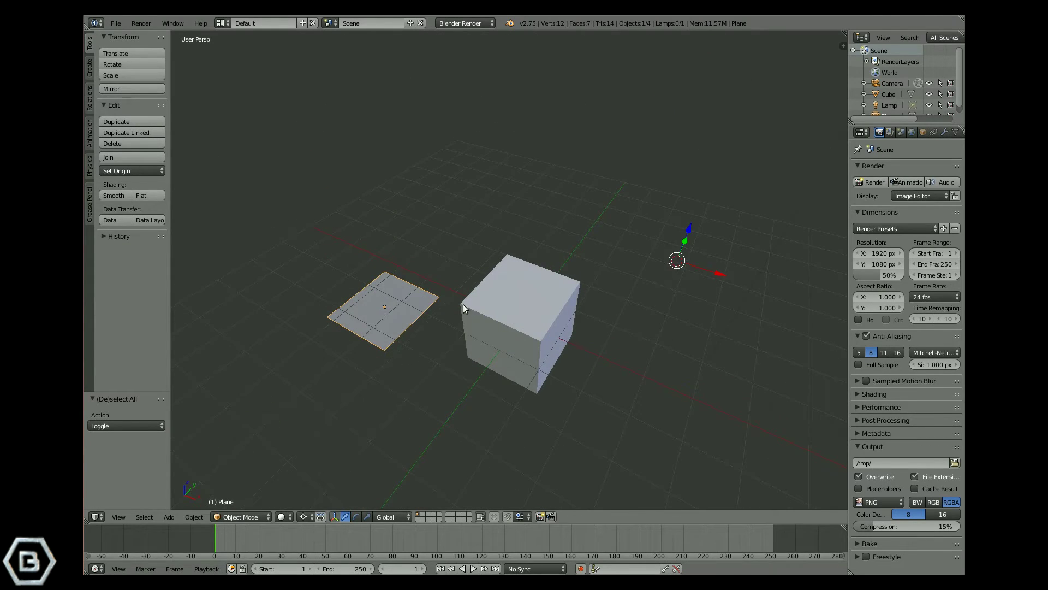
key("r")
key("z")
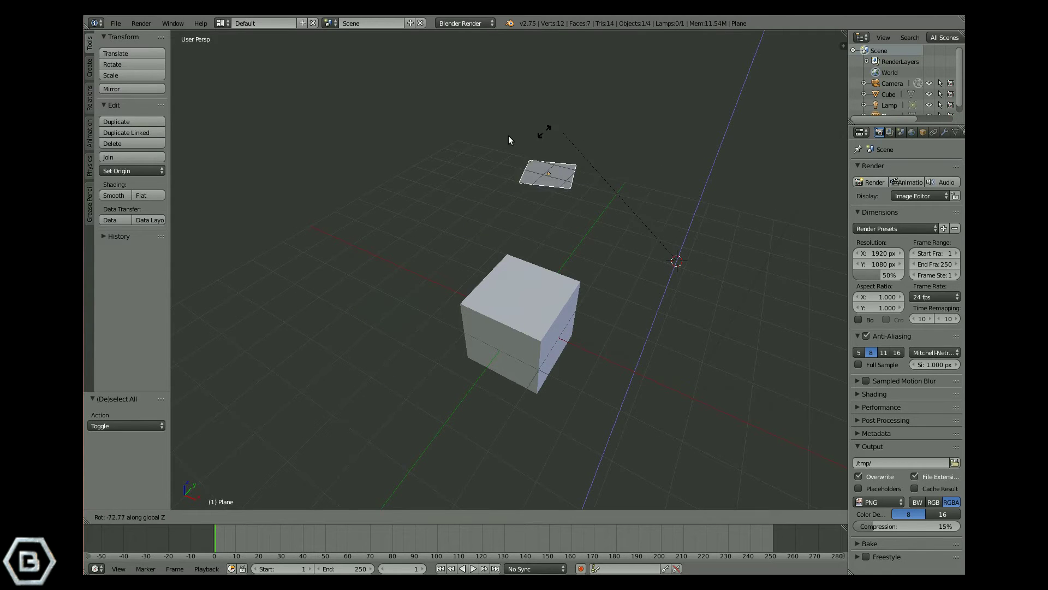
middle_click_drag(720, 280, 693, 334)
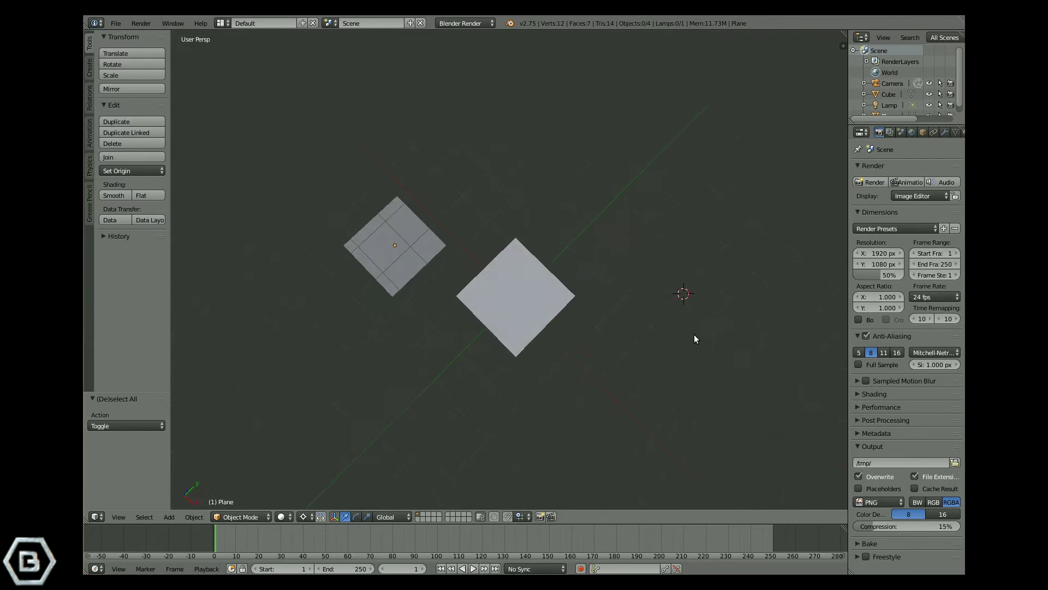
left_click(705, 268)
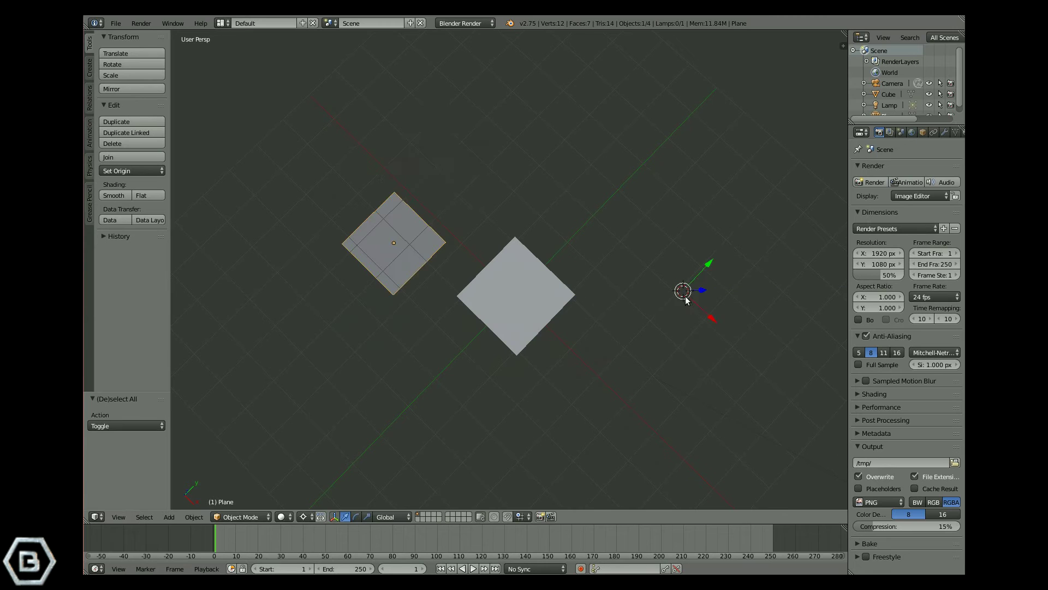
left_click(686, 295)
- Set the 3D cursor at the lower left and move the plane to a new spot
left_click(510, 131)
left_click(250, 227)
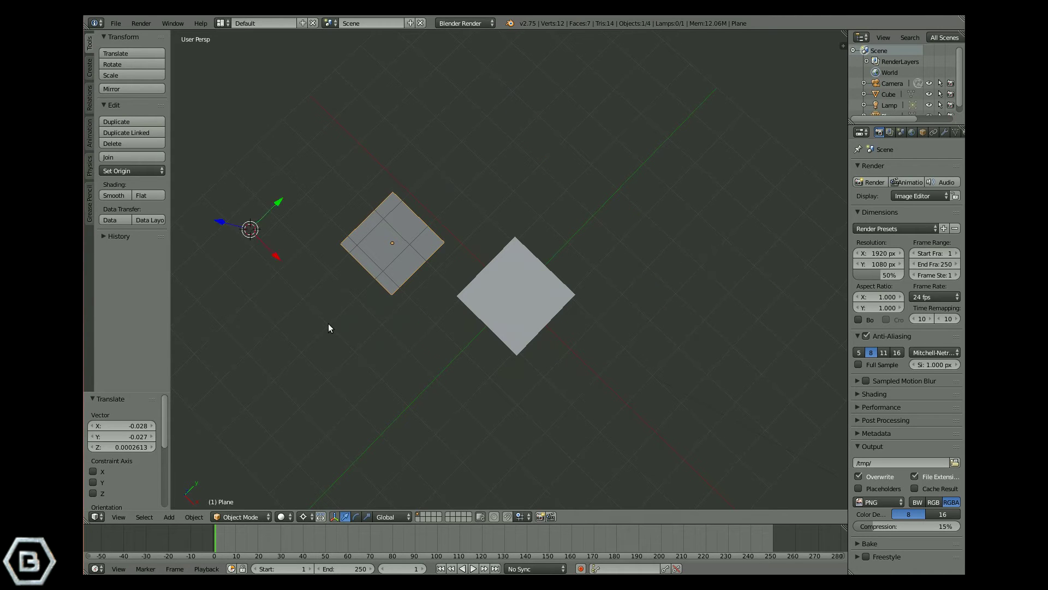
left_click(409, 332)
key("a")
key("ctrl+z")
key("g")
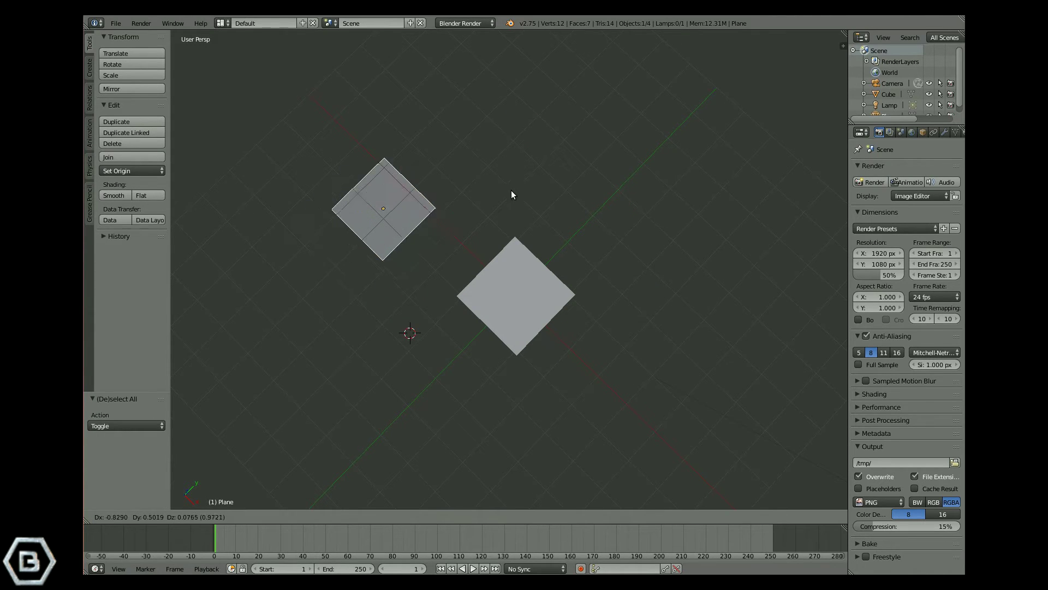
key("Escape")
key("g")
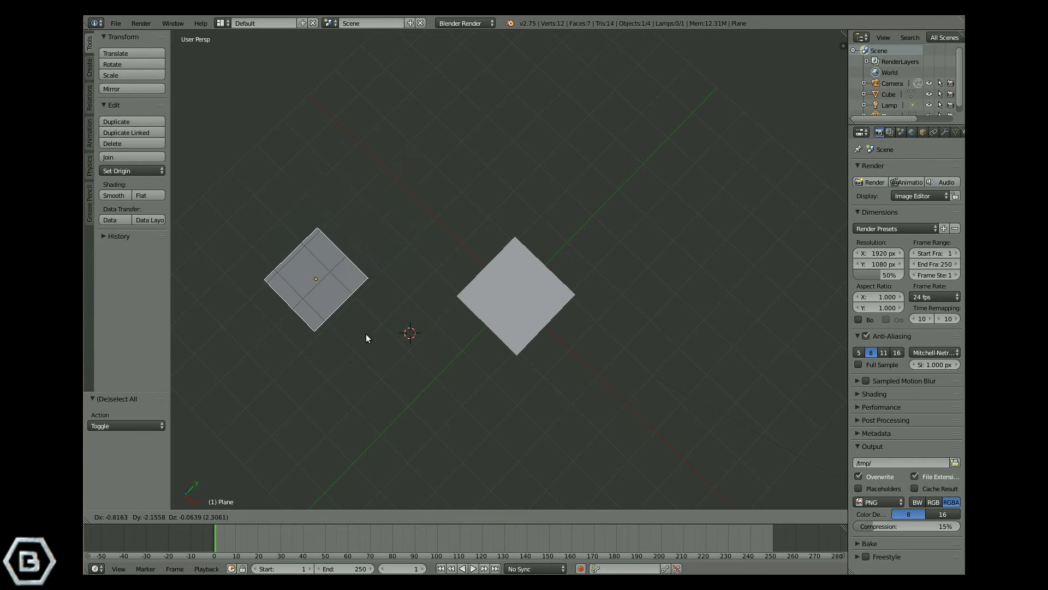
left_click(404, 291)
- Deselect everything and bring up the Pivot Point options
key("a")
middle_click_drag(506, 351, 516, 338)
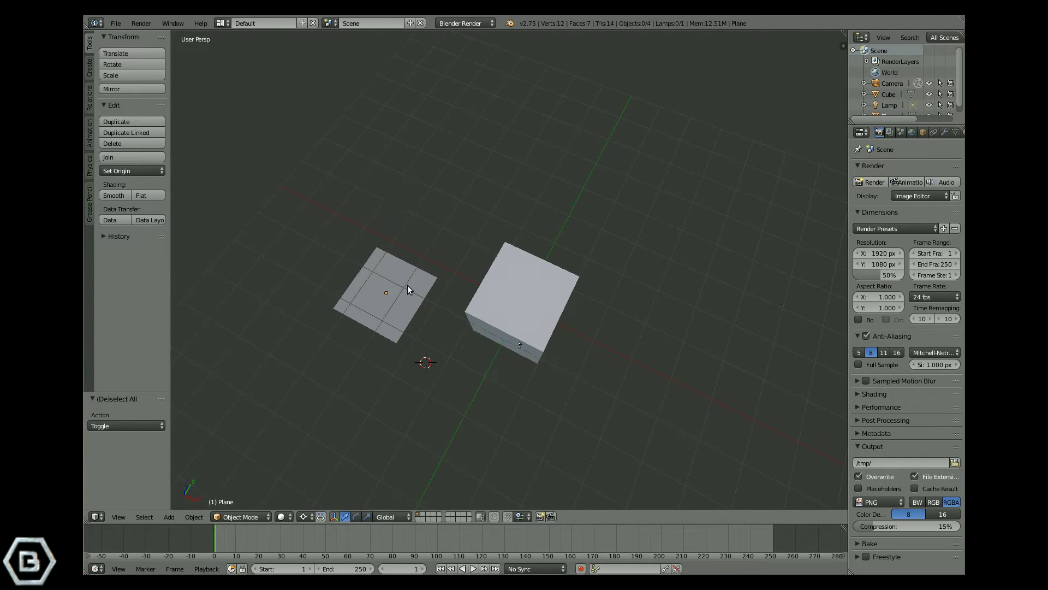
right_click(414, 311)
key("a")
left_click(303, 515)
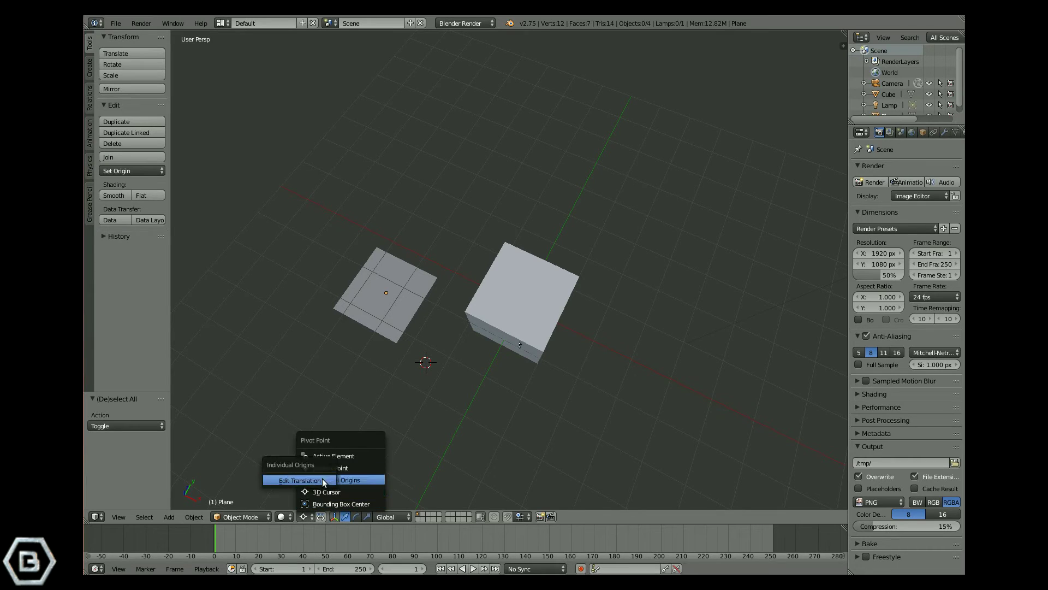
left_click(305, 516)
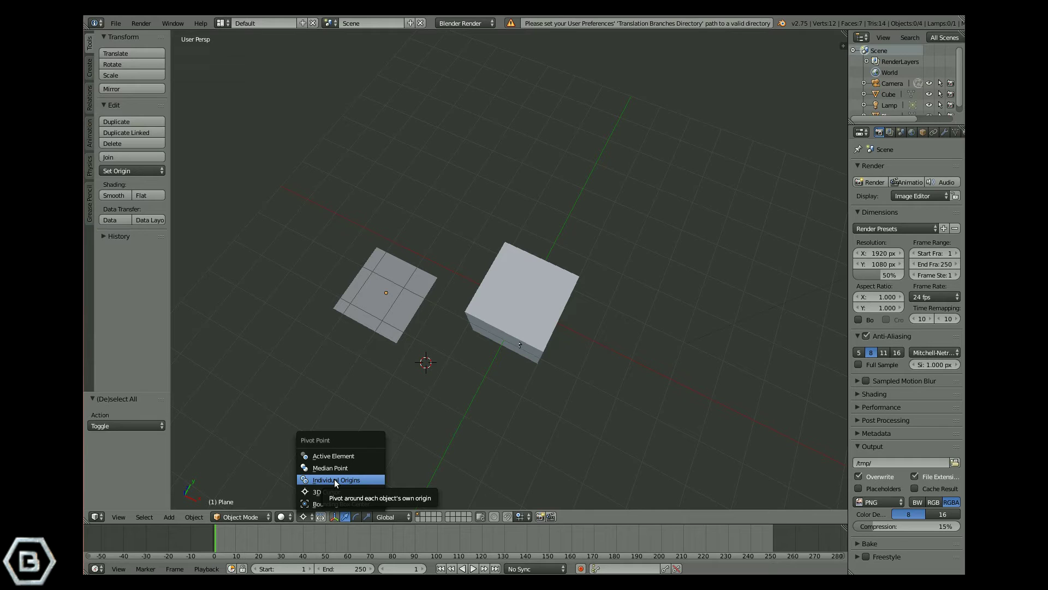
- Switch the pivot to Individual Origins and test tumbling the plane and cube together
left_click(320, 481)
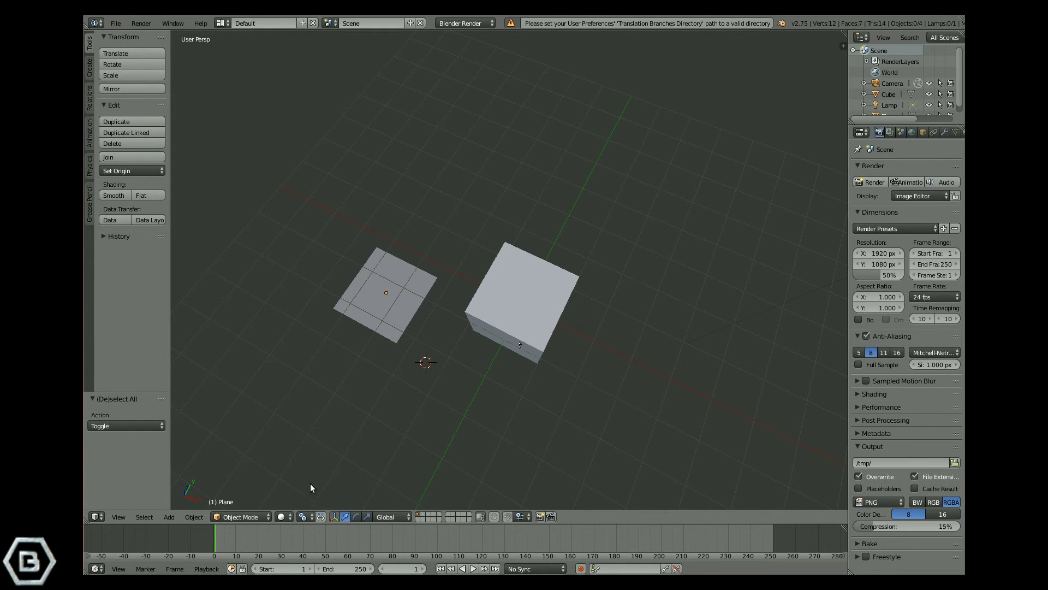
right_click(401, 294)
right_click(534, 295, "shift")
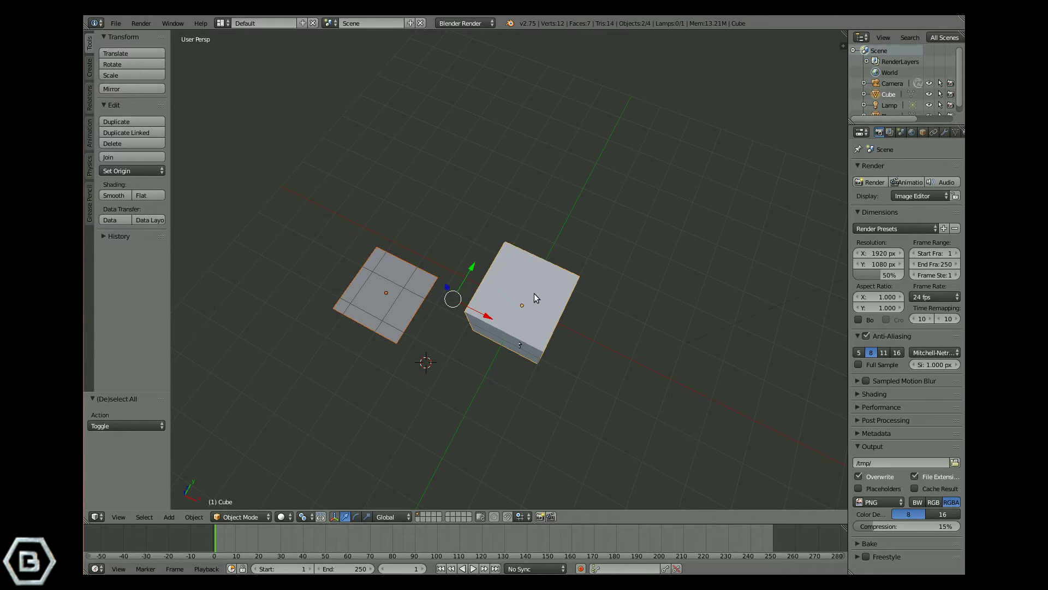
key("r")
key("r")
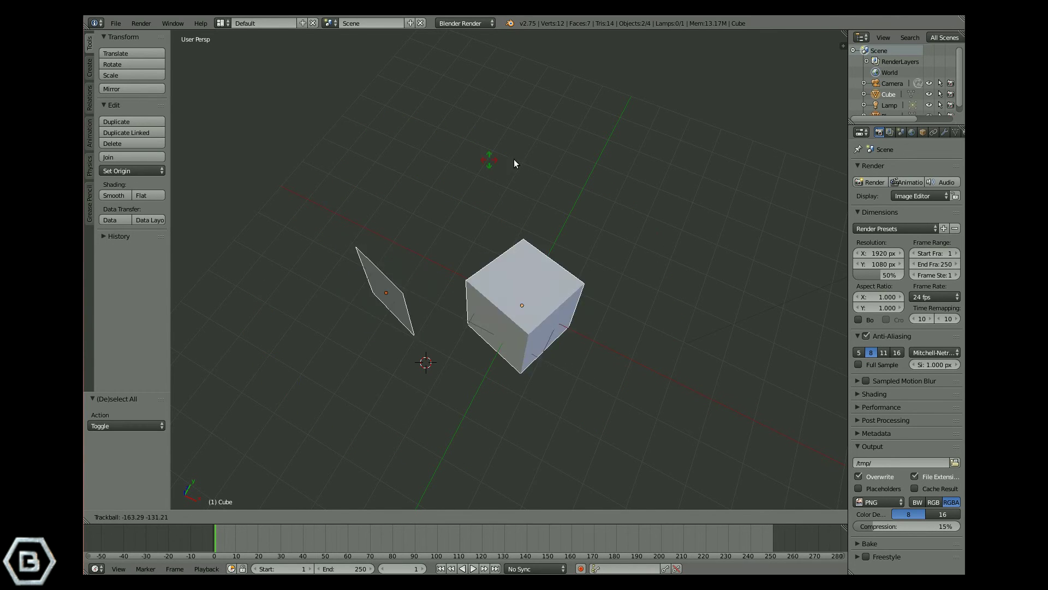
key("Escape")
key("a")
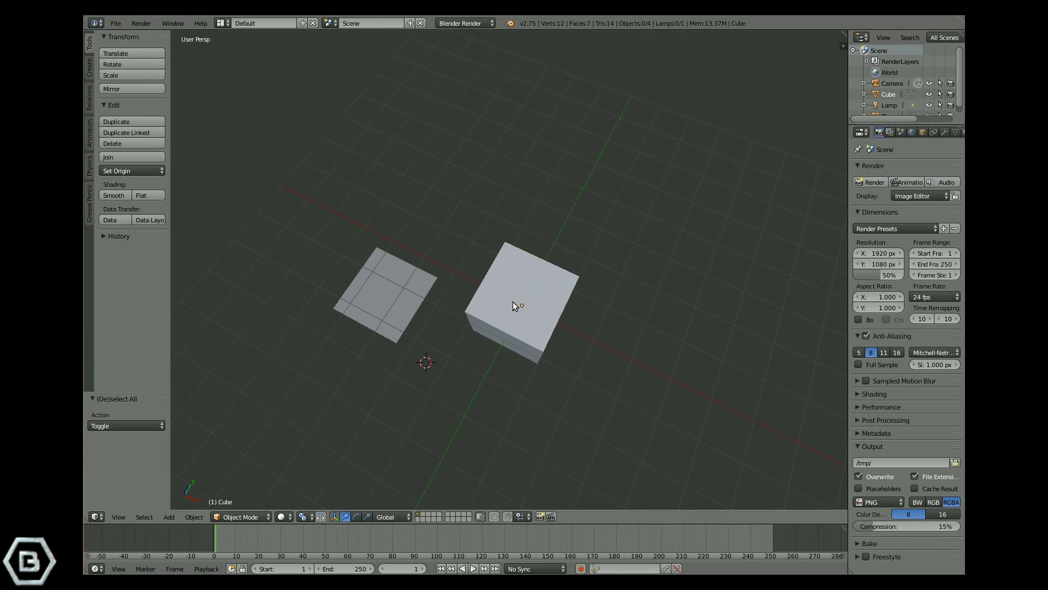
- Try several free rotations of the cube alone, cancelling each, then open Add > Mesh
middle_click_drag(513, 302, 556, 280)
right_click(556, 280)
key("r")
key("r")
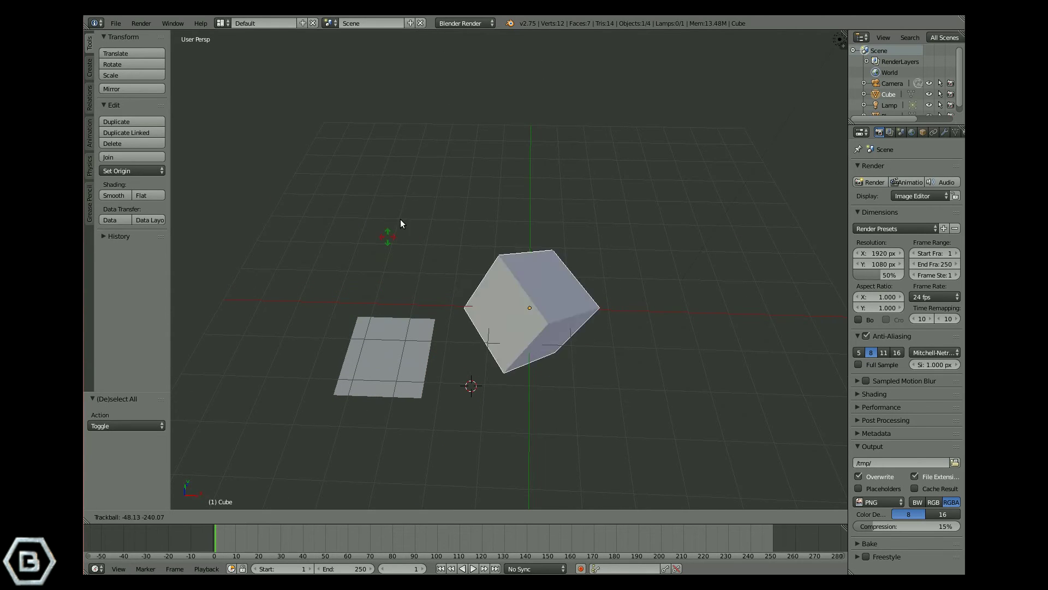
key("Escape")
key("r")
key("r")
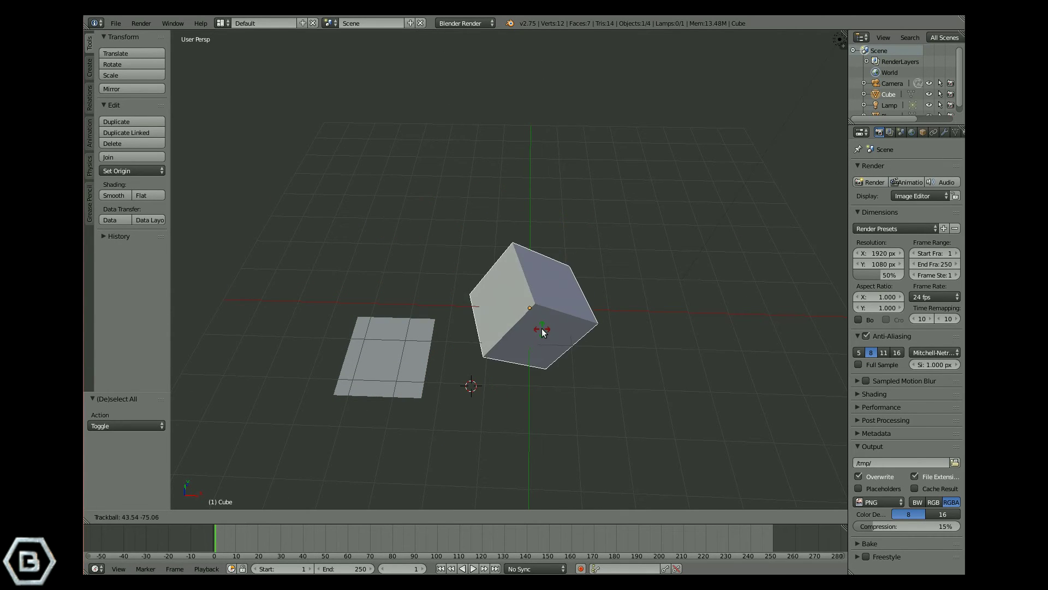
key("Escape")
key("r")
key("r")
key("Escape")
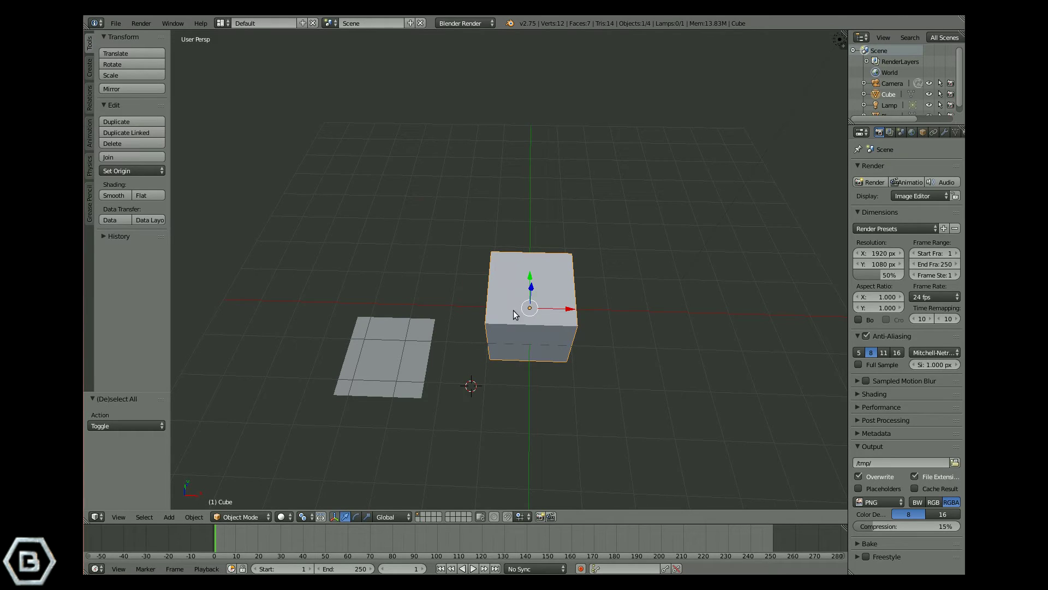
key("shift+a")
mouse_move(556, 346)
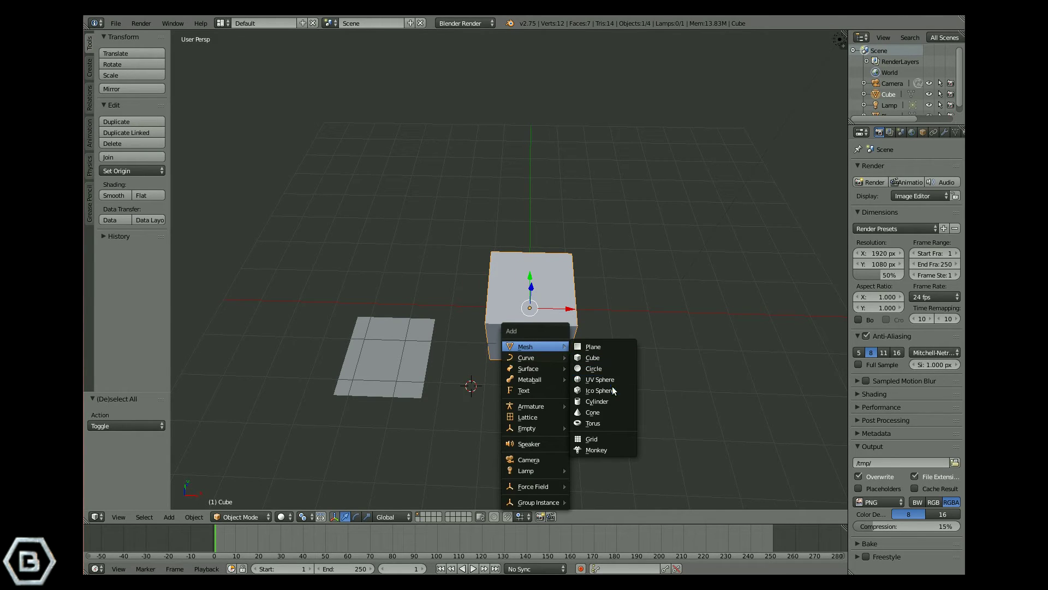
- Add a cylinder, move it along X, then 4.199 along Y beyond the plane
left_click(611, 401)
key("g")
key("x")
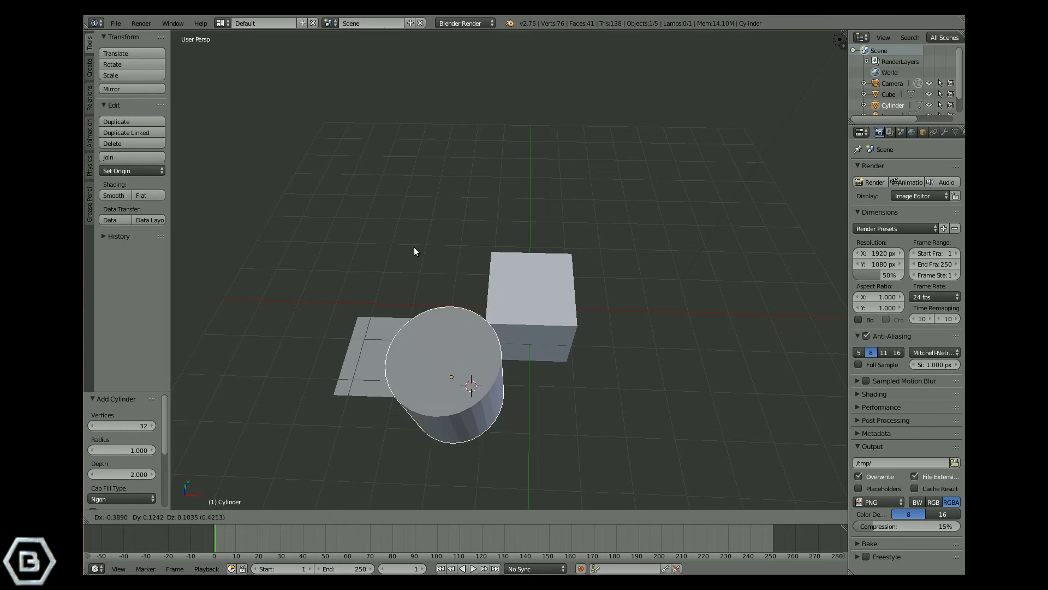
left_click(395, 80)
key("g")
key("y")
left_click(464, 415)
- Select the plane and cube with the cylinder and test free rotations, cancelling each
left_click(360, 357, "shift")
left_click(527, 305, "shift")
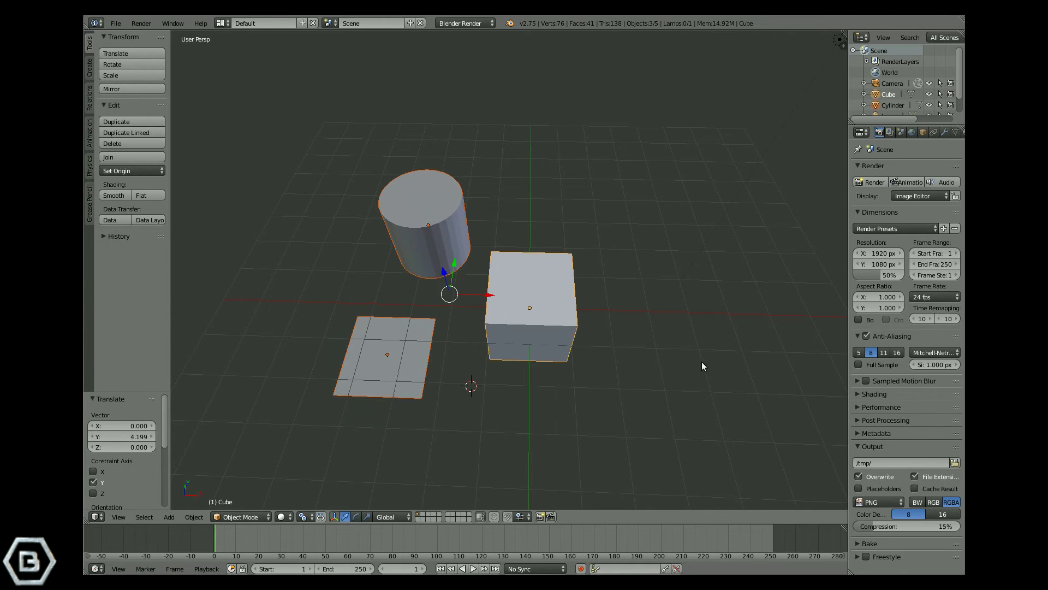
key("r")
key("r")
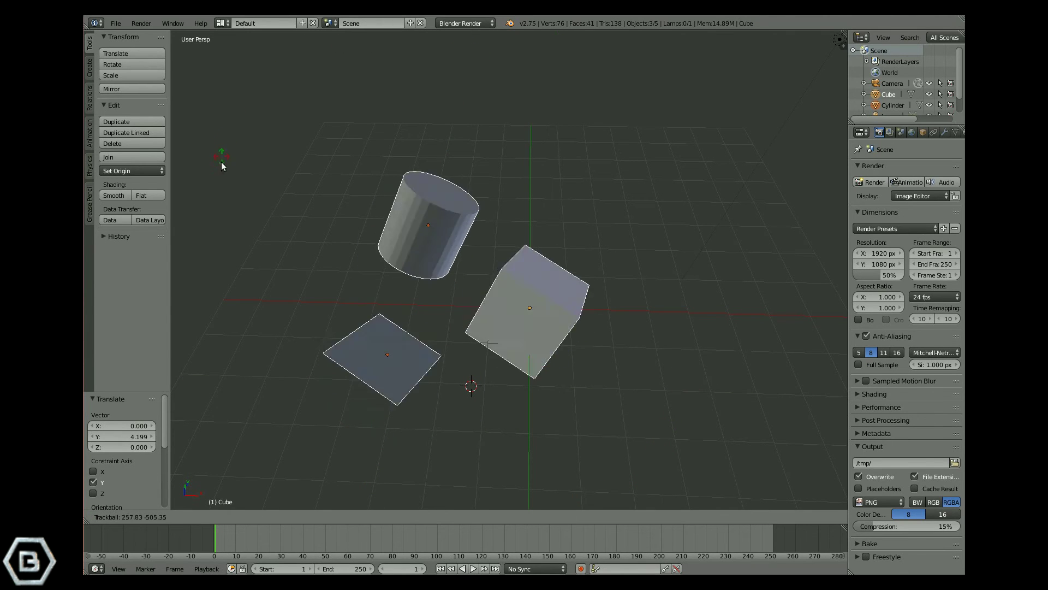
key("Escape")
key("r")
key("r")
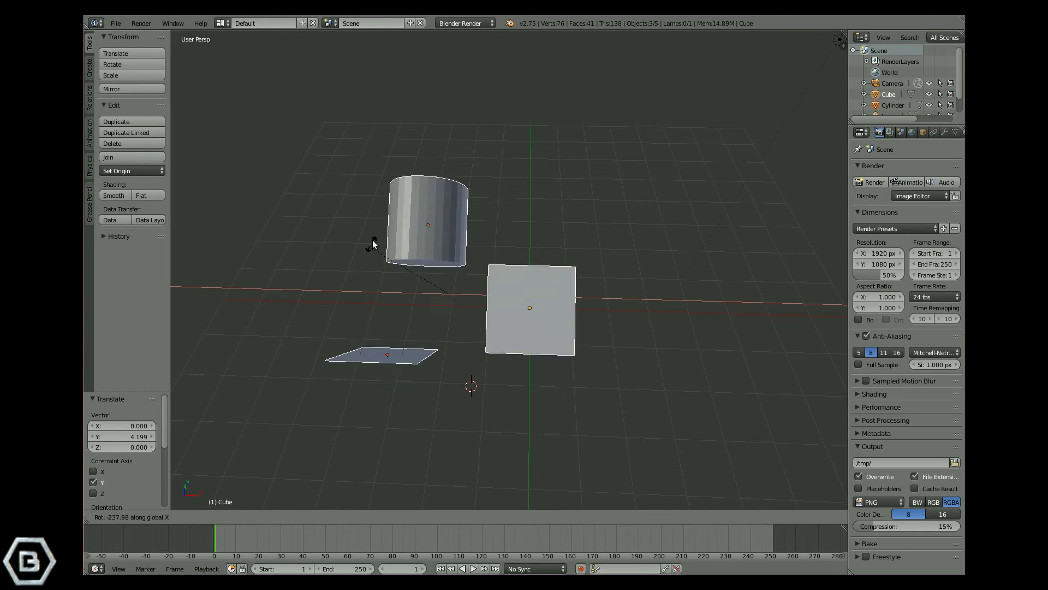
key("Escape")
key("r")
key("r")
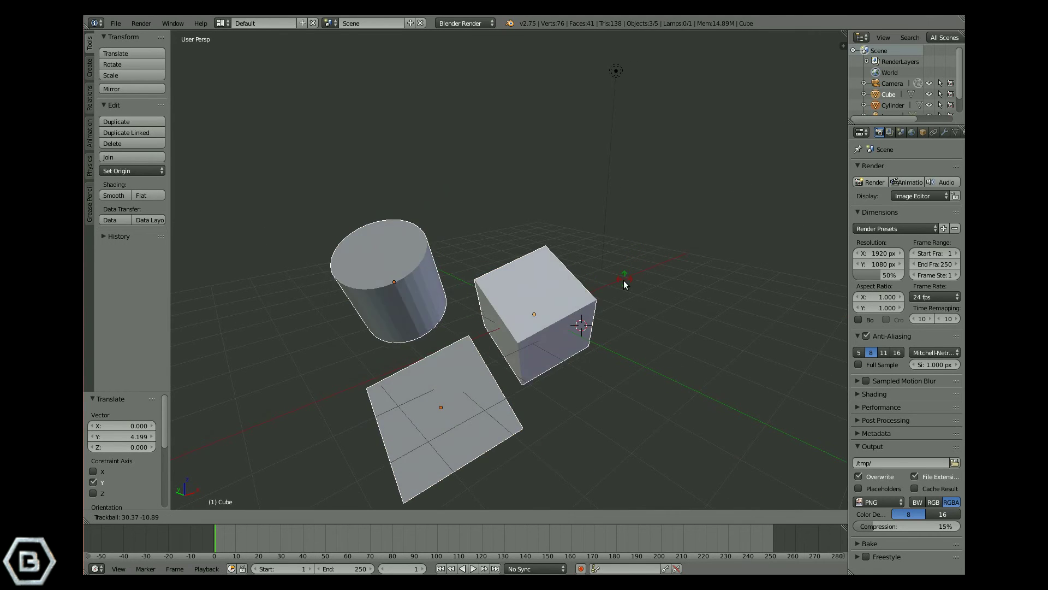
key("Escape")
- Try rotating the three objects about global Y, cancelling so they stay put
key("r")
key("y")
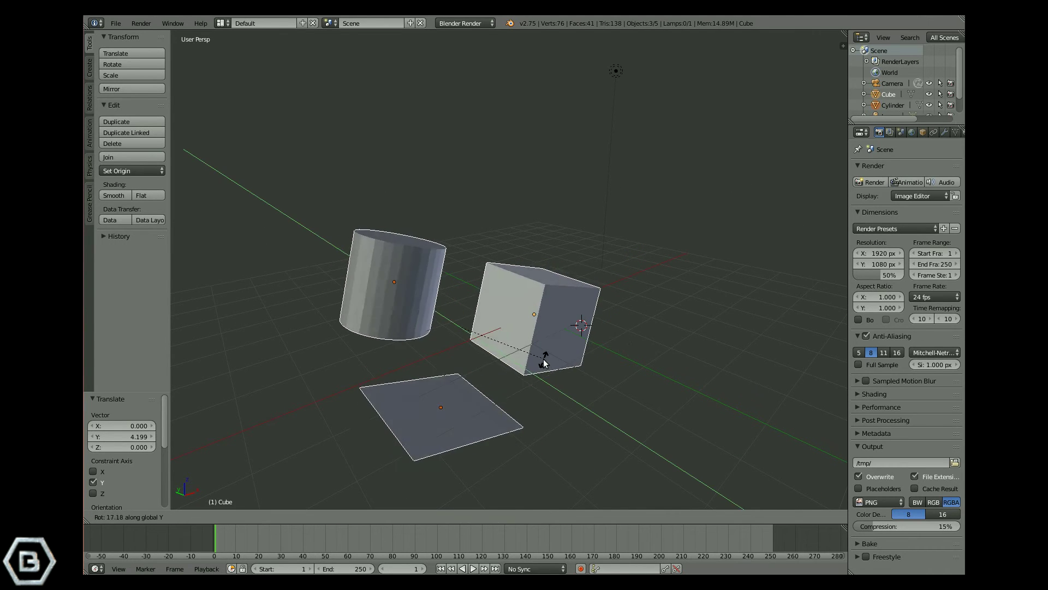
key("Escape")
key("r")
key("y")
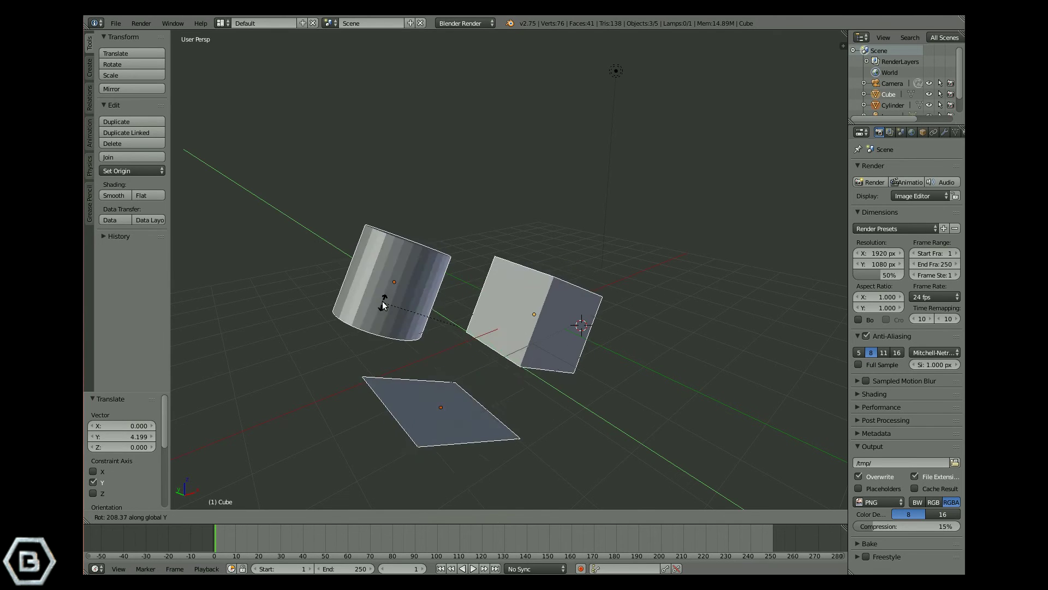
key("Escape")
- Set the pivot point to Bounding Box Center, then test and cancel a Y-axis rotation
left_click(304, 517)
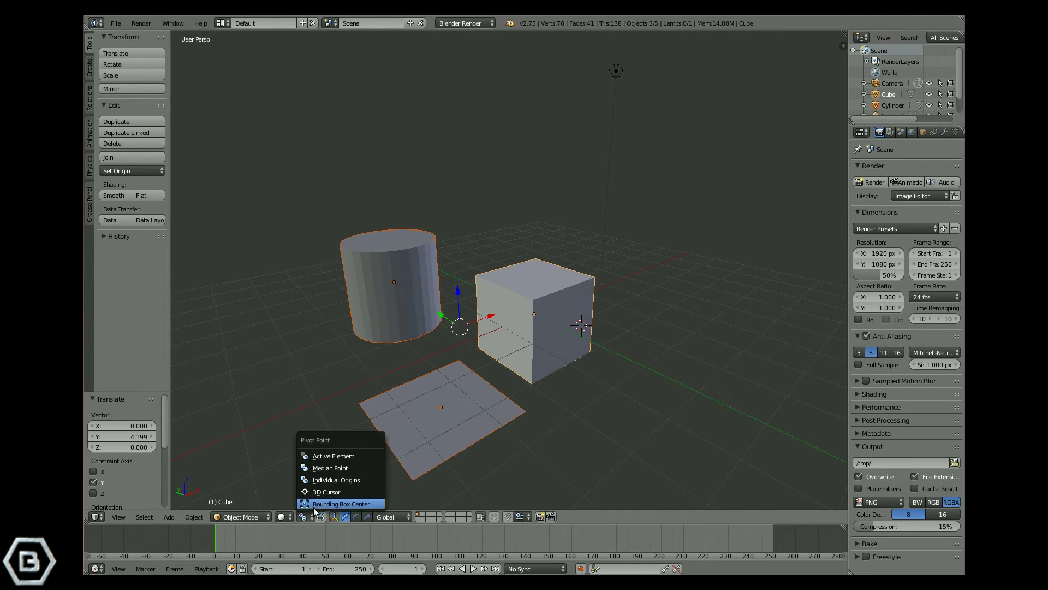
left_click(327, 451)
key("r")
key("y")
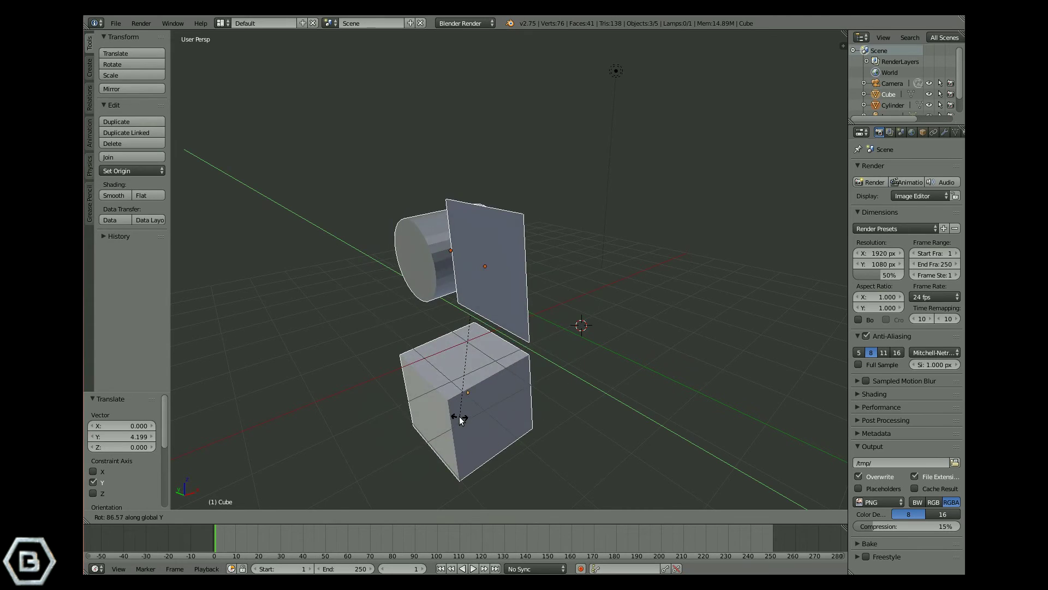
key("Escape")
- Switch viewport shading from Wireframe to Bounding Box display, then recheck the pivot point choices
middle_click_drag(469, 328, 470, 313)
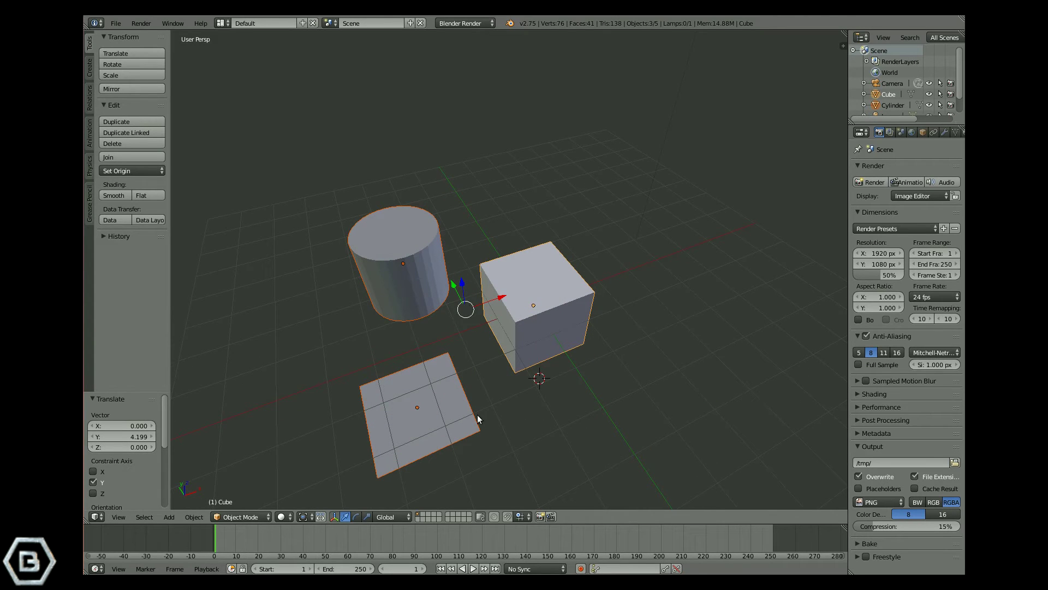
left_click(286, 516)
left_click(291, 517)
left_click(310, 494)
left_click(291, 516)
left_click(292, 503)
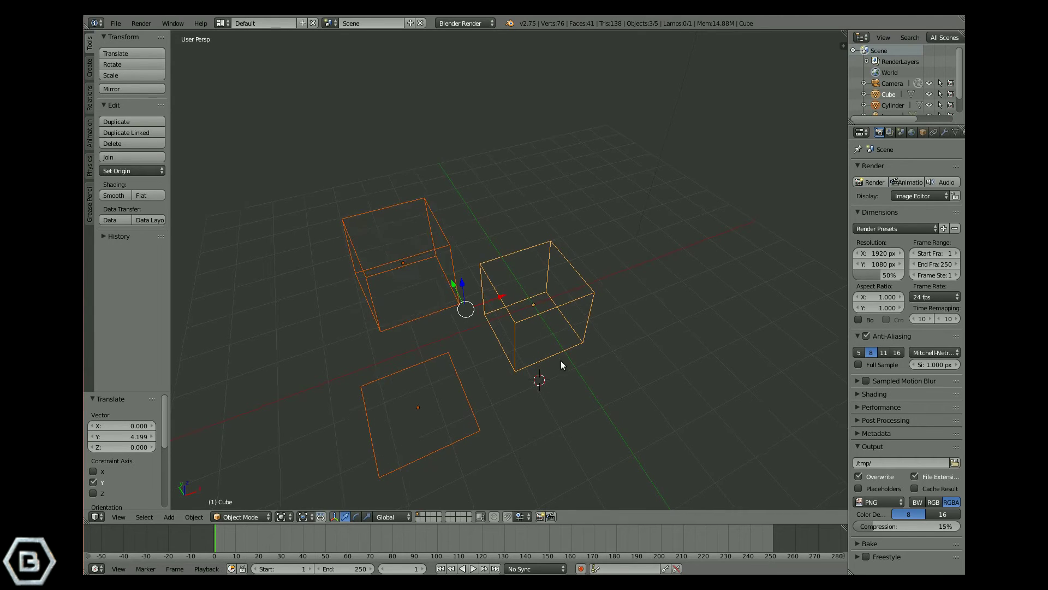
middle_click_drag(561, 360, 546, 391)
left_click(308, 516)
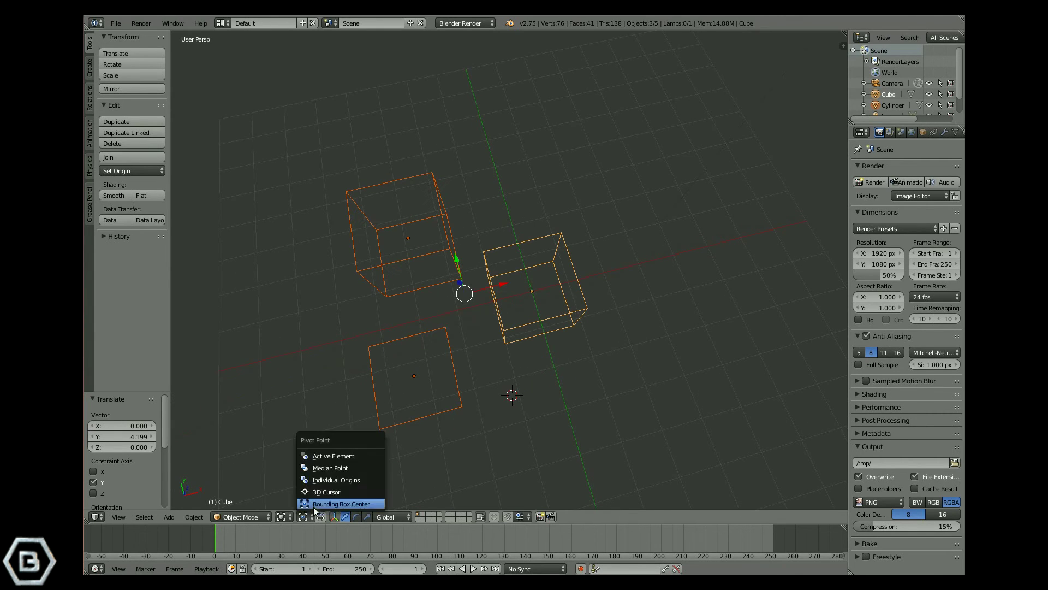
left_click(313, 504)
- Return to Solid shading and set the pivot point to Individual Origins
left_click(287, 516)
left_click(295, 485)
left_click(303, 517)
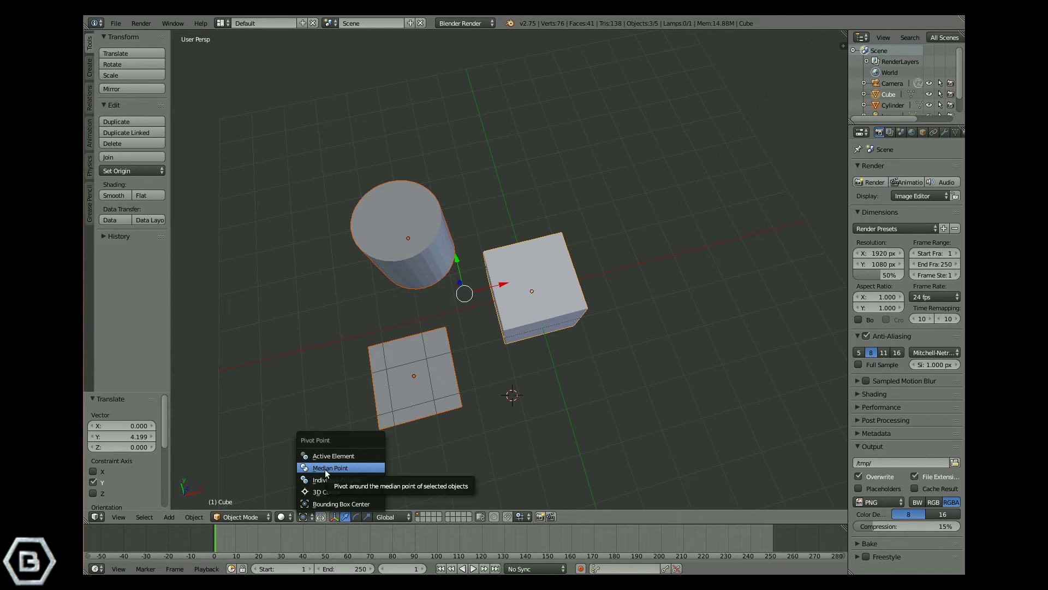
left_click(368, 479)
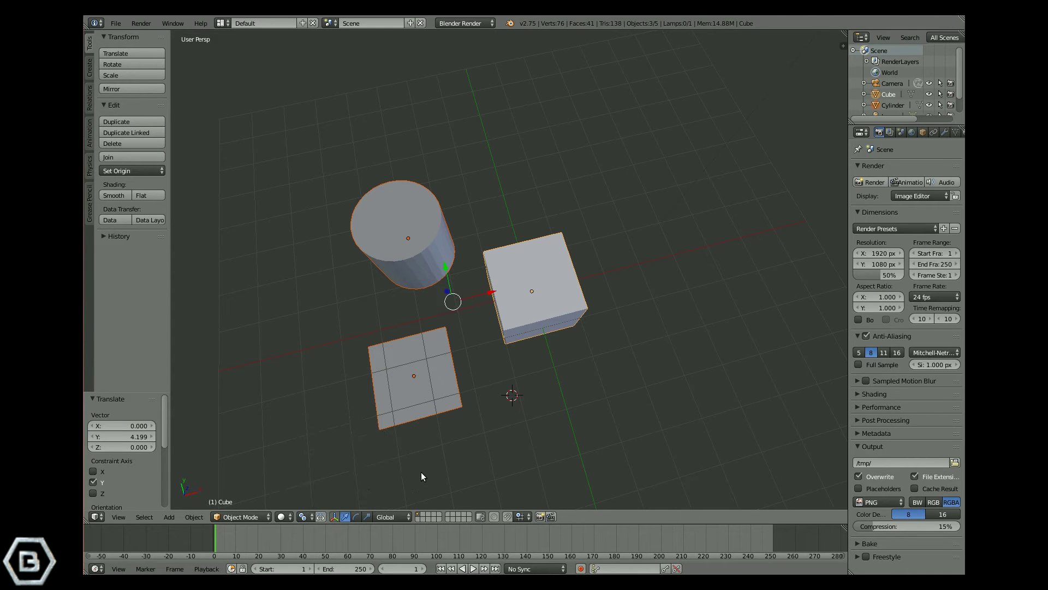
- Test and cancel a trackball rotation, then switch the pivot point to Median Point
middle_click_drag(424, 481, 528, 365)
key("r")
key("r")
right_click(528, 365)
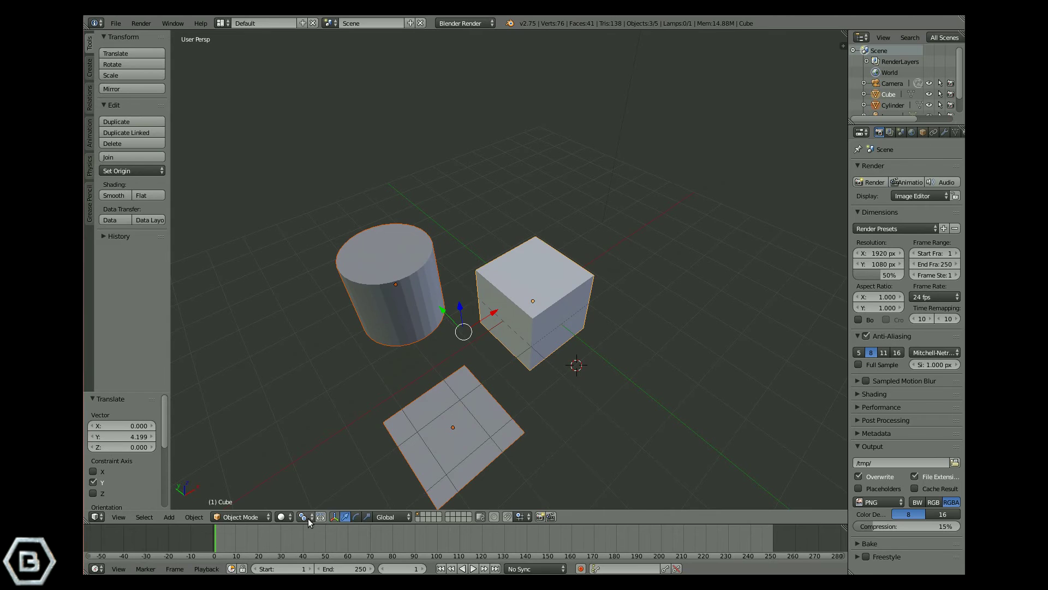
left_click(305, 517)
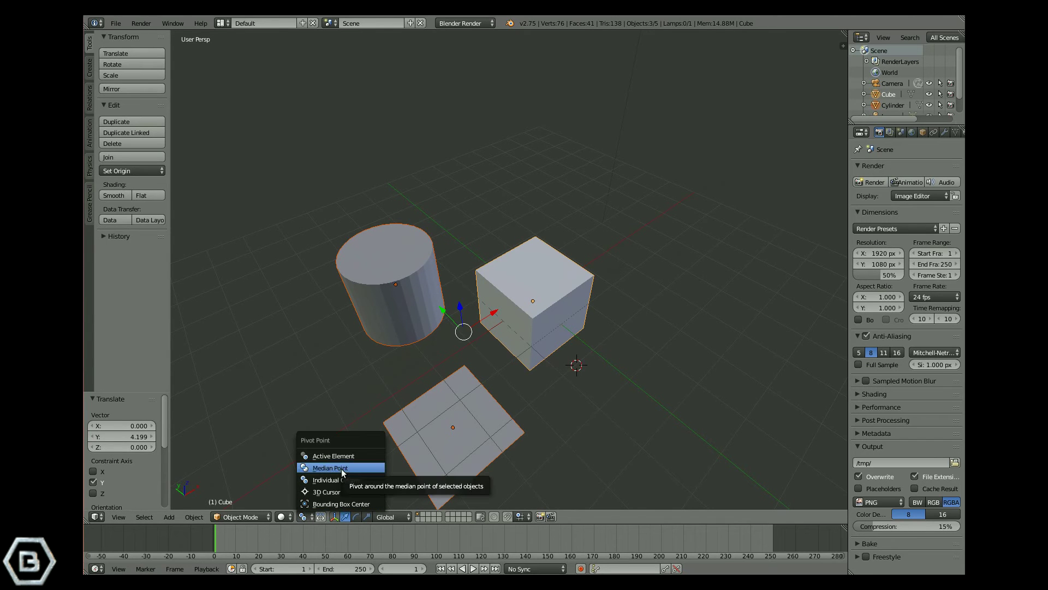
left_click(343, 467)
- Shift the cube's mesh along X in Edit Mode, away from its origin
middle_click_drag(491, 448, 531, 398)
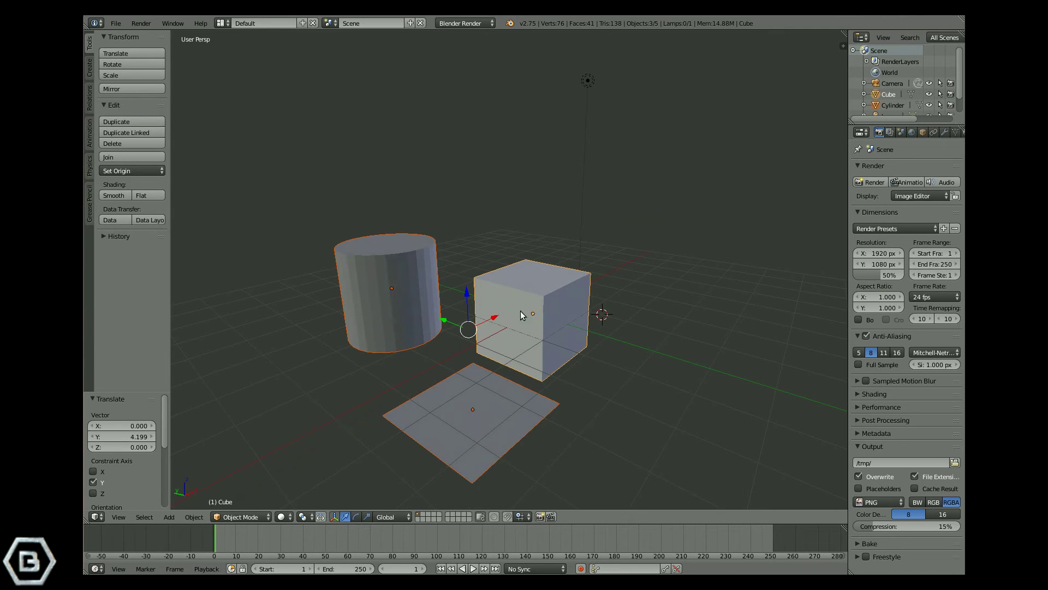
middle_click_drag(523, 323, 440, 266)
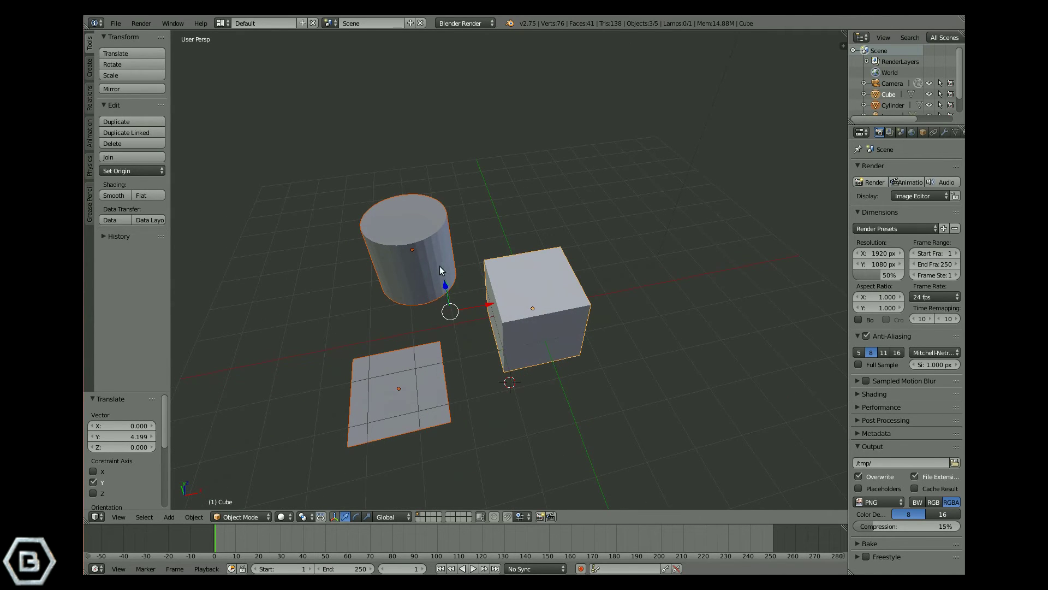
right_click(532, 288)
key("Tab")
key("g")
key("x")
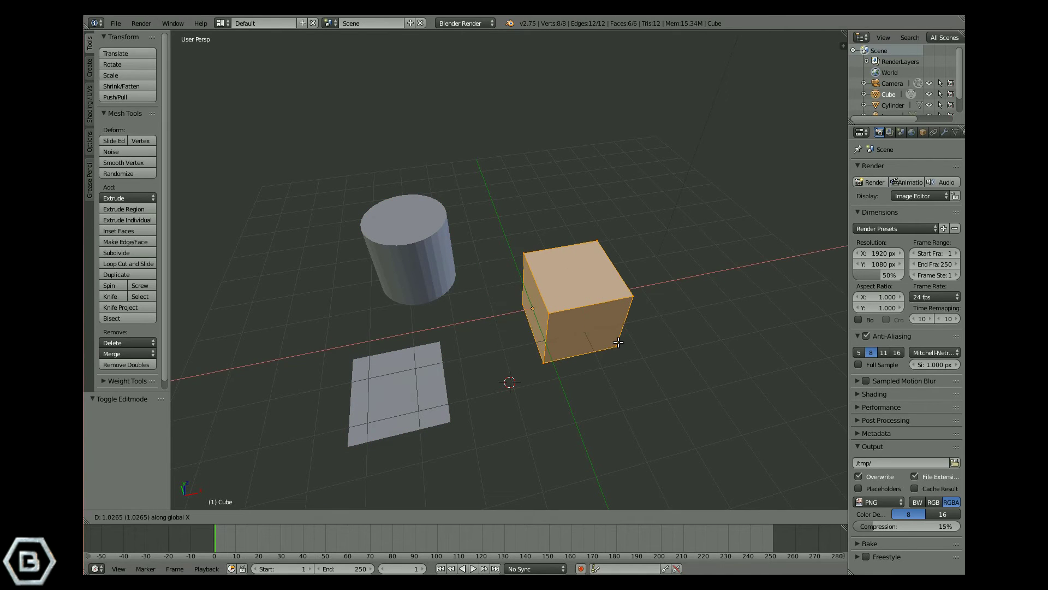
left_click(646, 328)
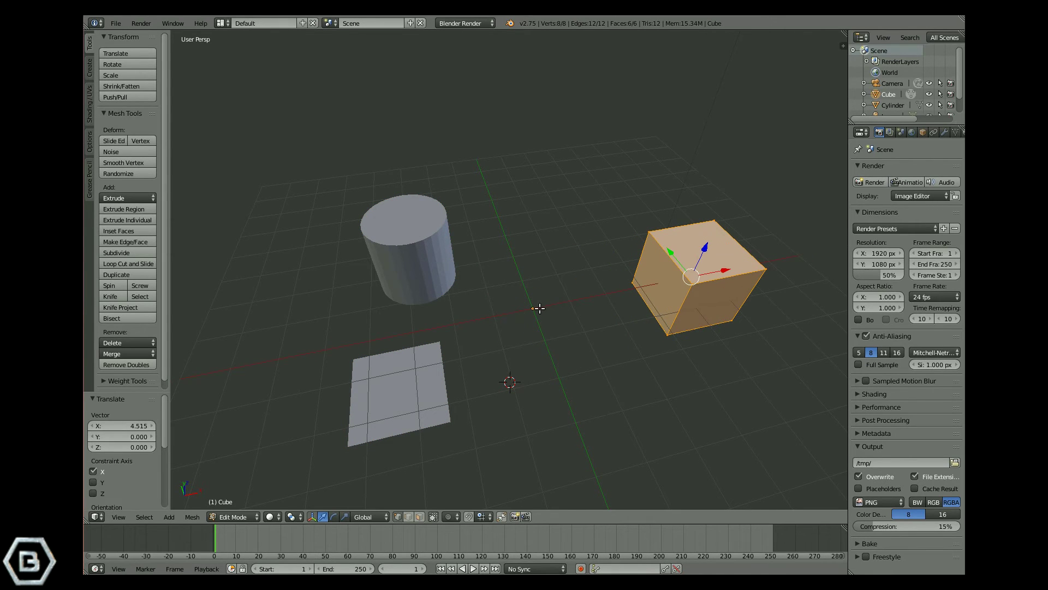
key("Tab")
- Test a move and a trackball rotation of the cube, cancel both, and deselect everything
key("g")
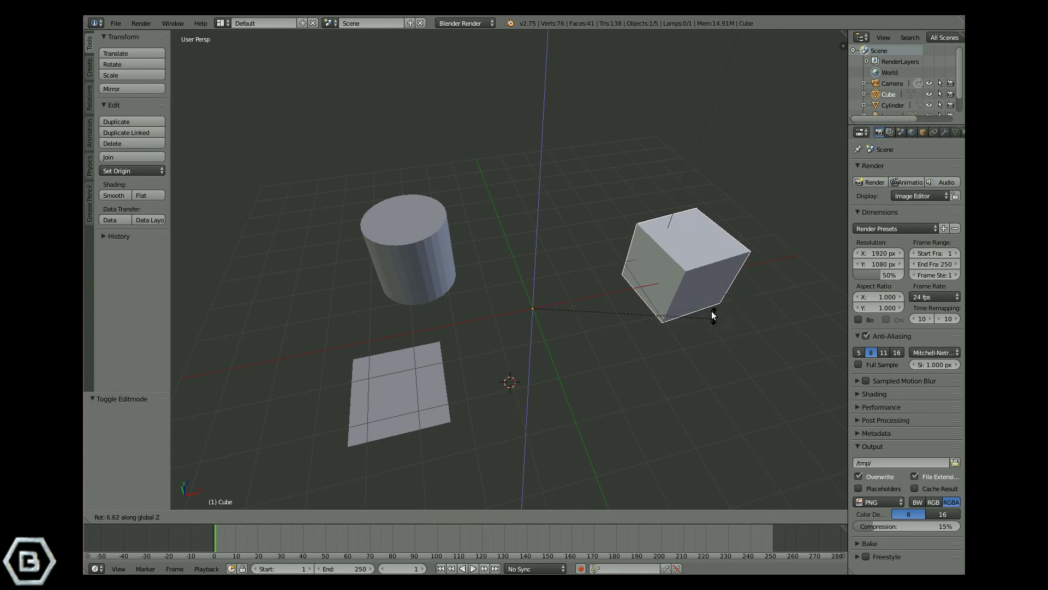
right_click(546, 365)
scroll(546, 366, "up", 4)
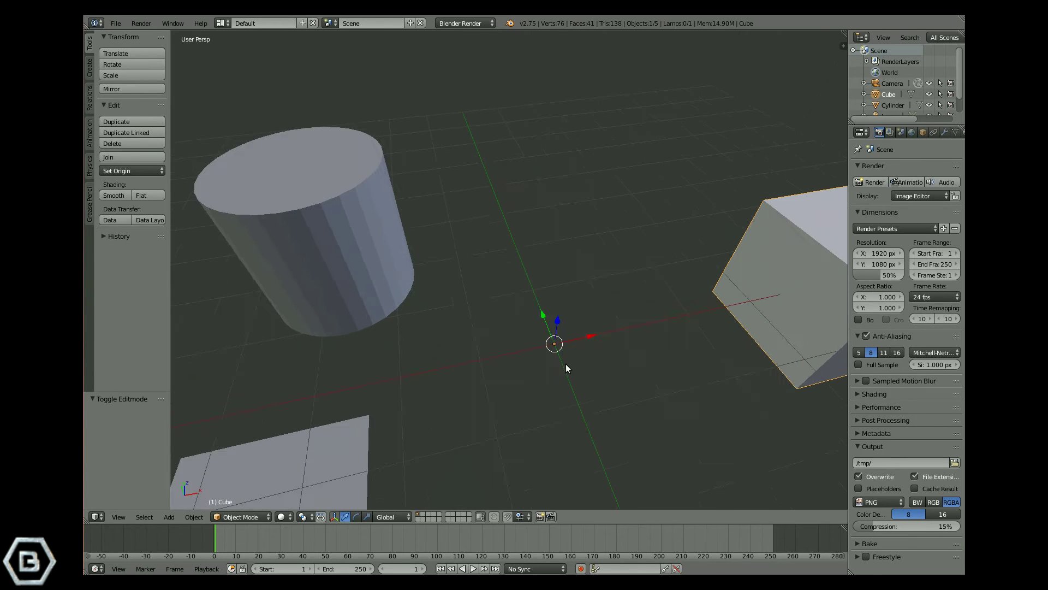
scroll(566, 364, "down", 1)
scroll(524, 332, "down", 3)
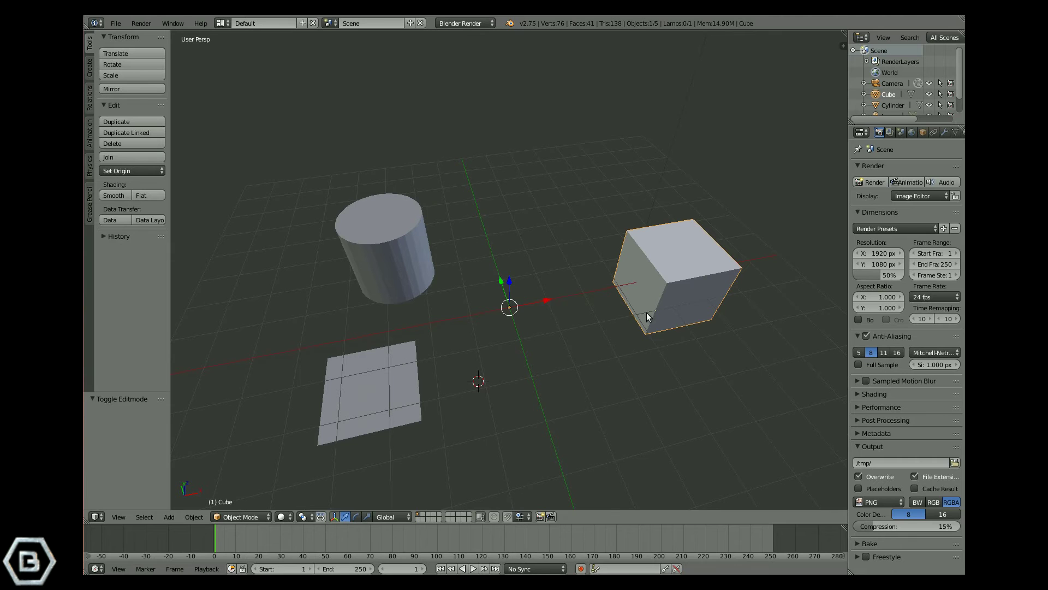
key("r")
key("r")
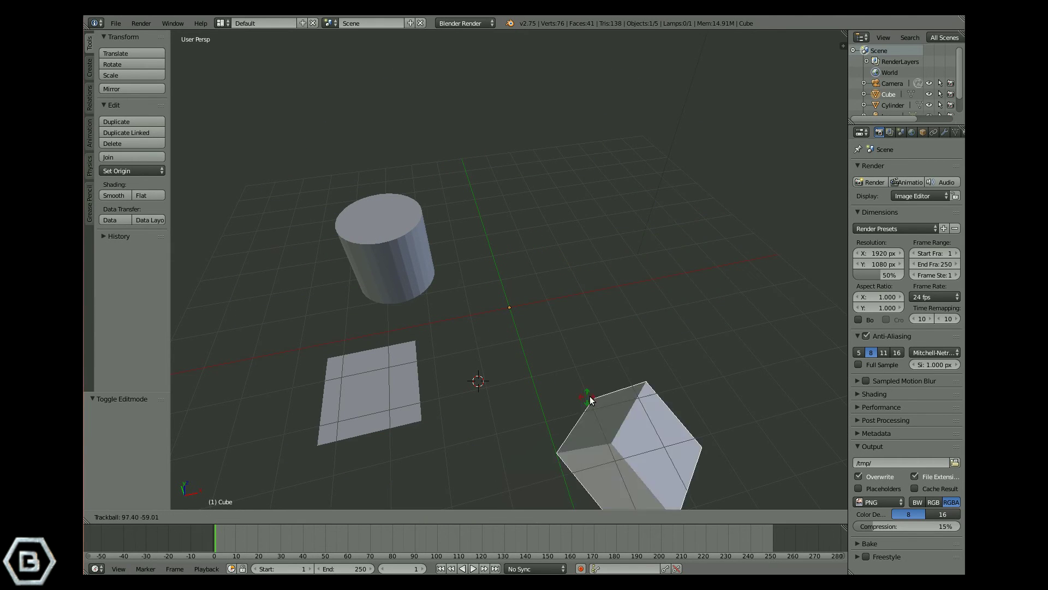
key("Escape")
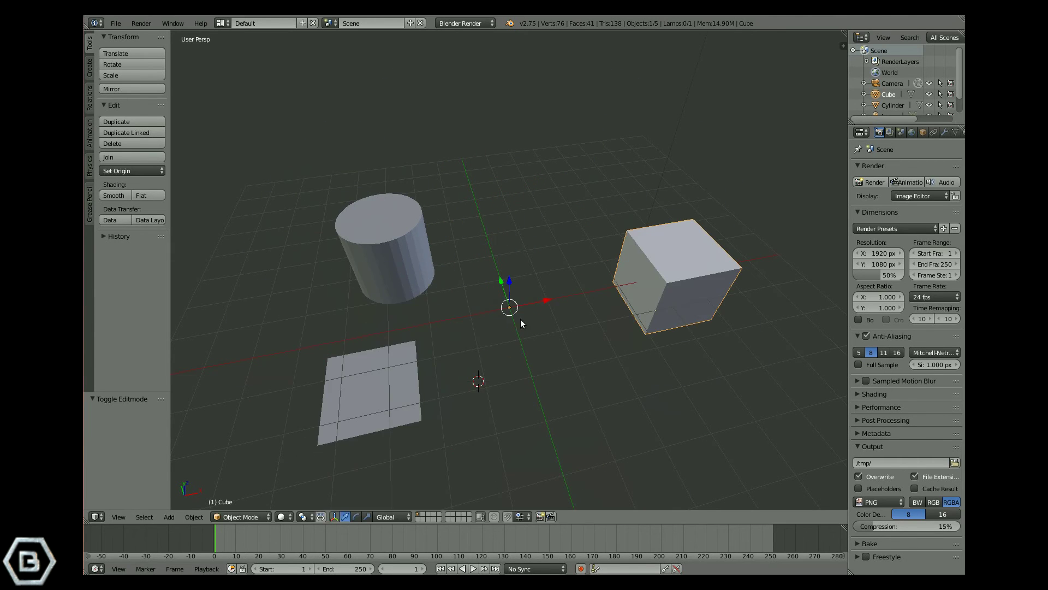
key("a")
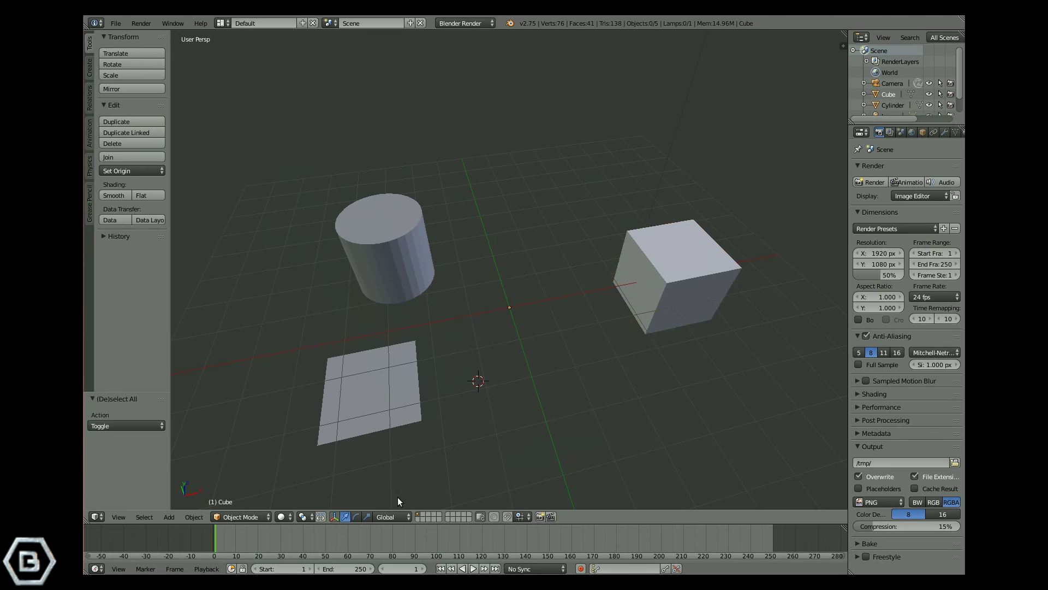
- Keeping Median Point, shift the cylinder's mesh 1.664 units left along X and trackball-rotate it
left_click(308, 515)
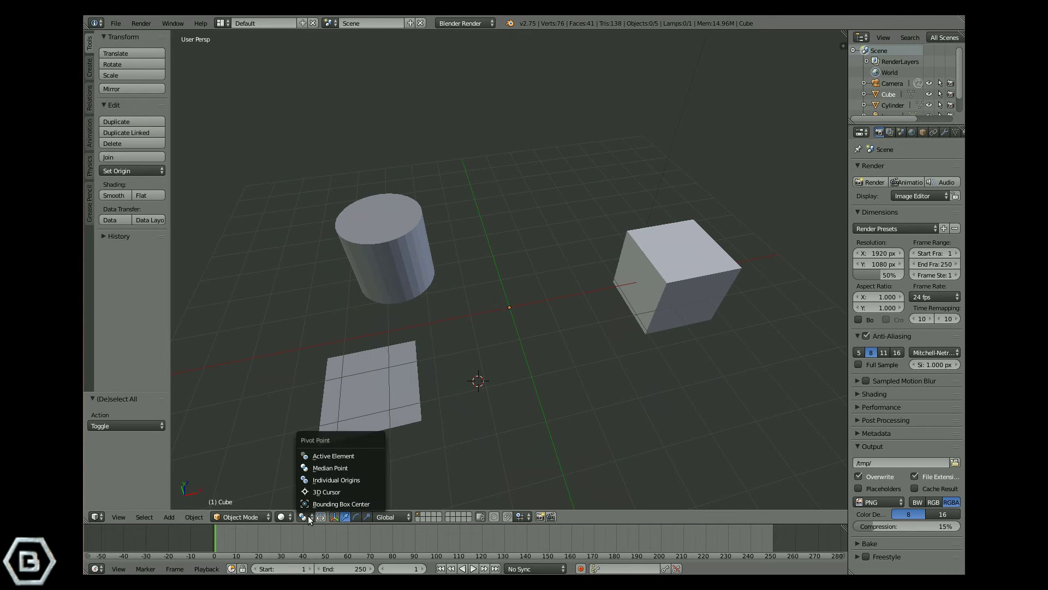
left_click(356, 468)
right_click(375, 266)
key("Tab")
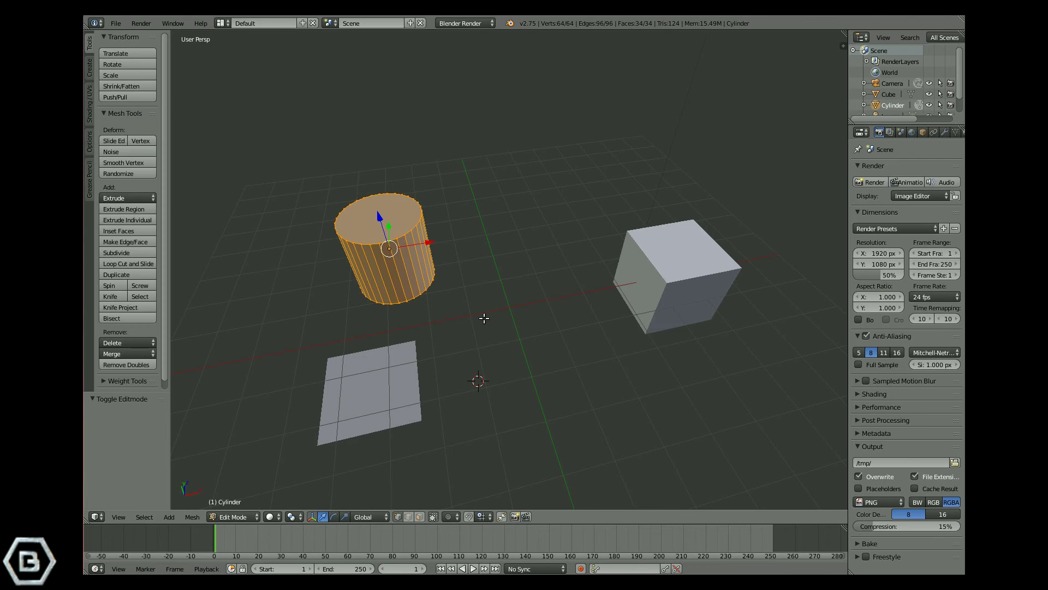
key("g")
key("x")
left_click(400, 326)
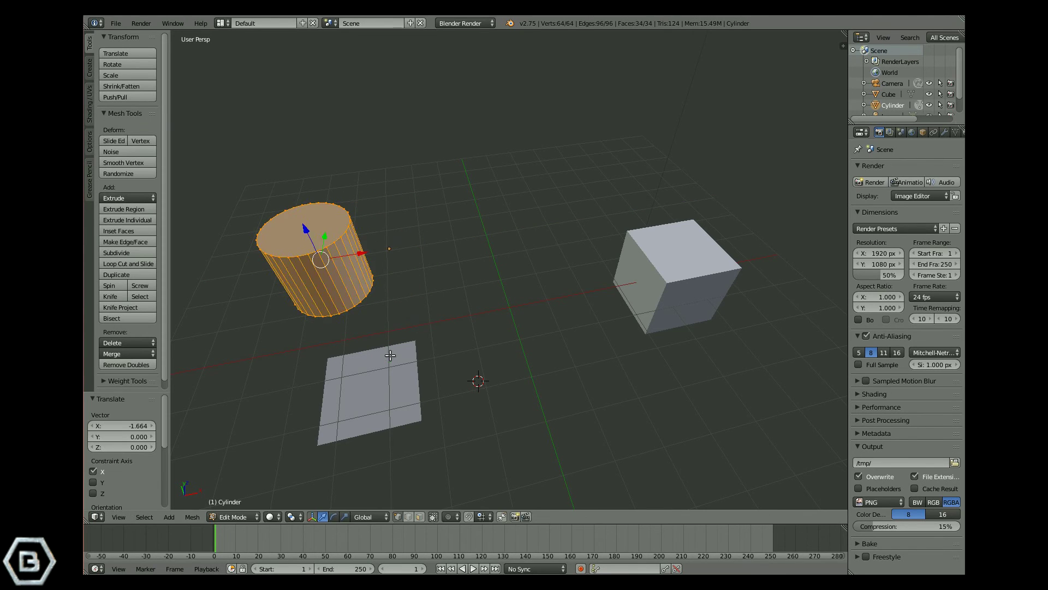
key("Tab")
key("r")
key("r")
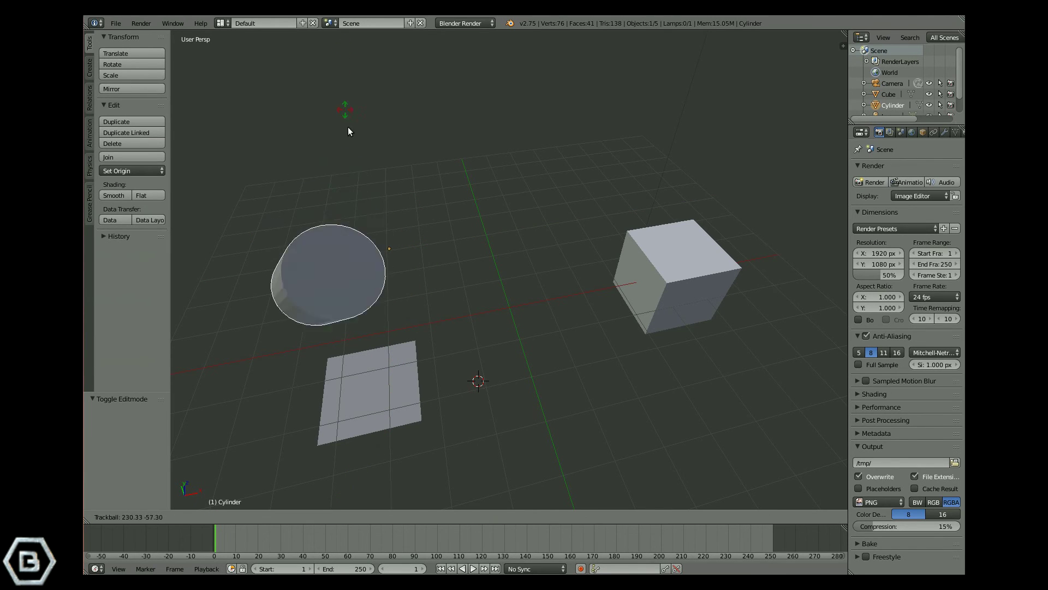
left_click(367, 153)
- Set the pivot point to Active Element and add the plane and cube to the selection
left_click(311, 517)
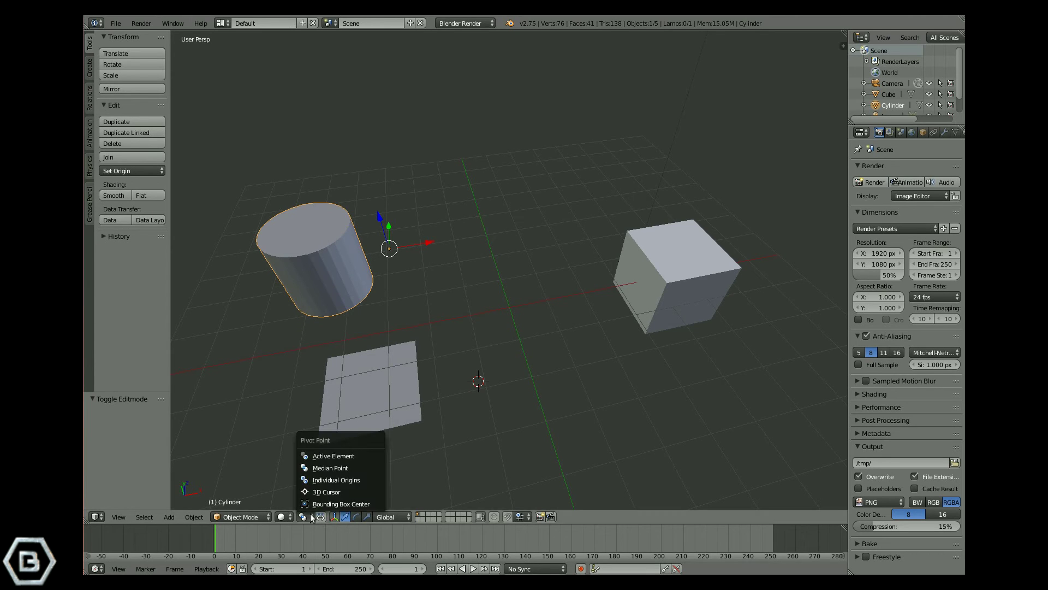
left_click(322, 454)
middle_click_drag(432, 243, 479, 230)
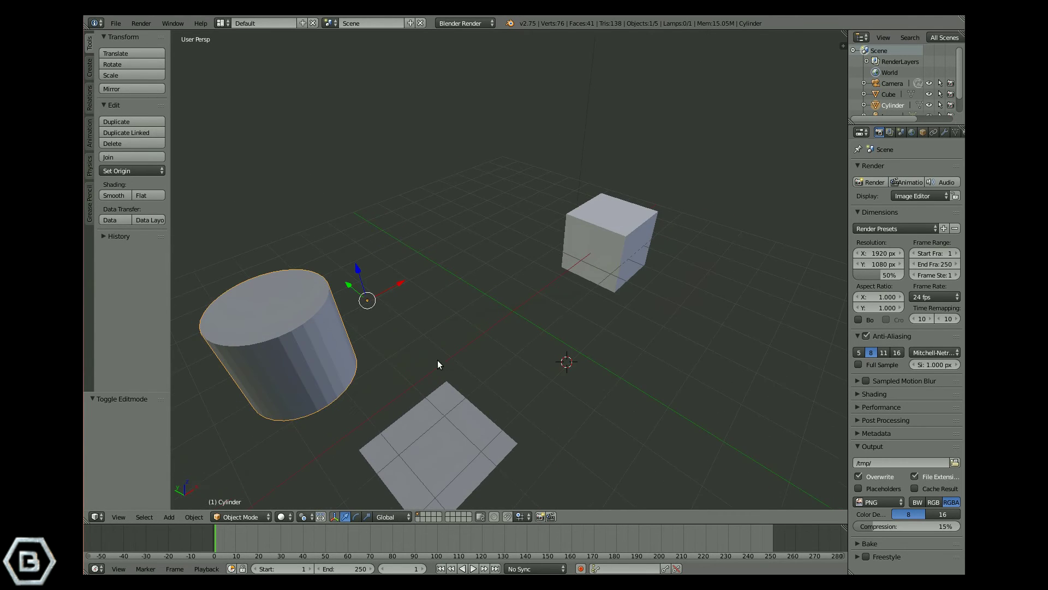
right_click(433, 444, "shift")
right_click(615, 231, "shift")
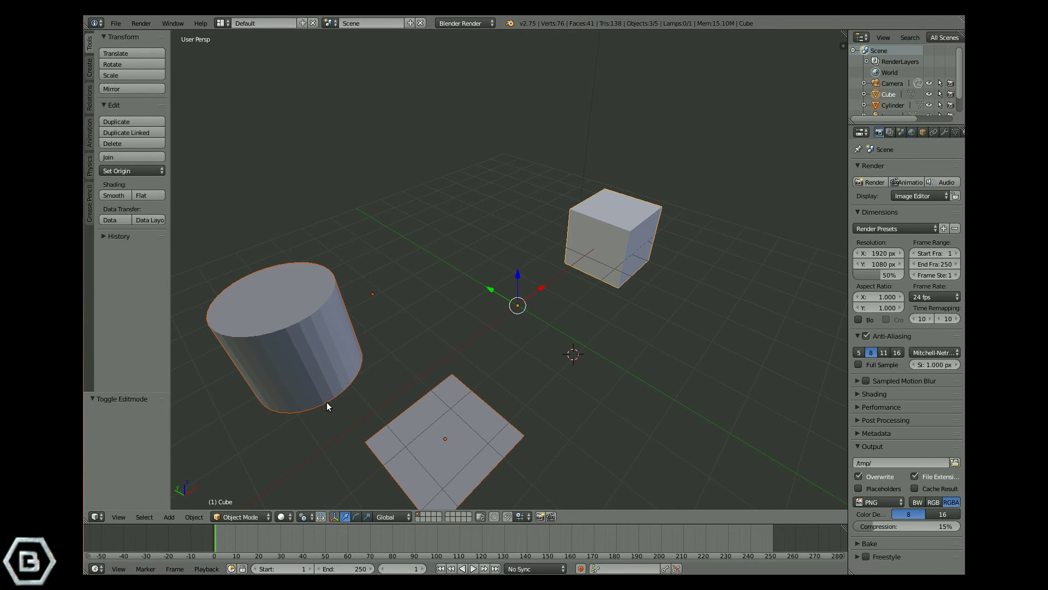
- Cycle the active object among cylinder, plane and cube, ending on the cube
middle_click_drag(657, 308, 717, 290)
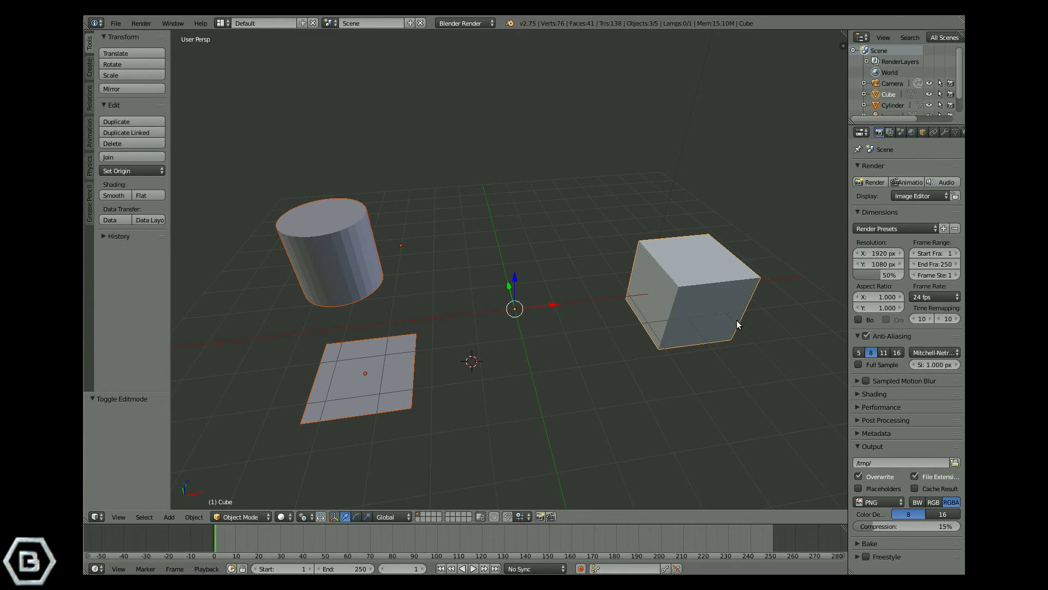
right_click(337, 264, "shift")
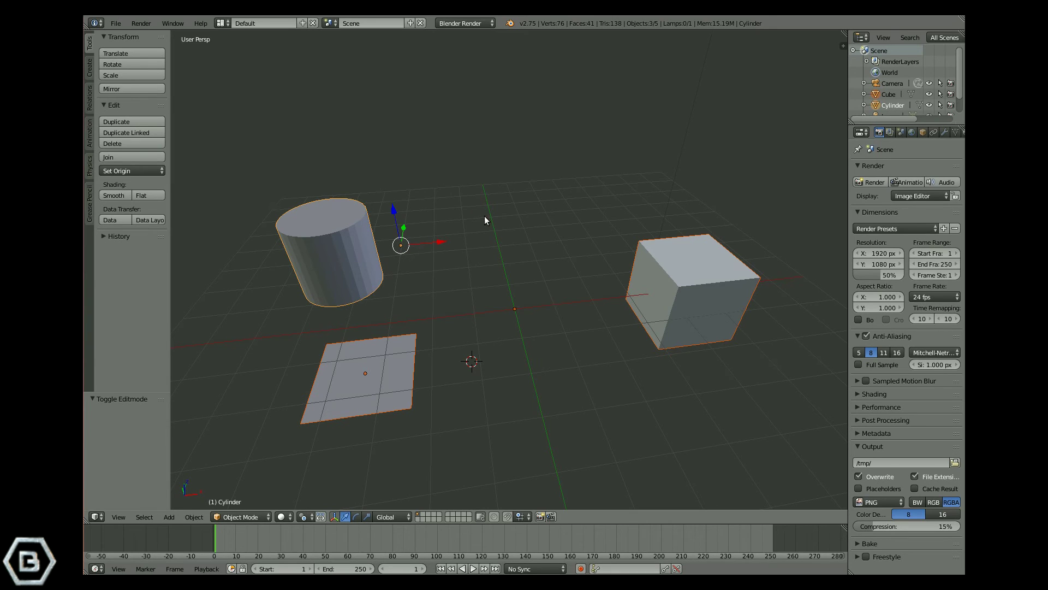
right_click(369, 391, "shift")
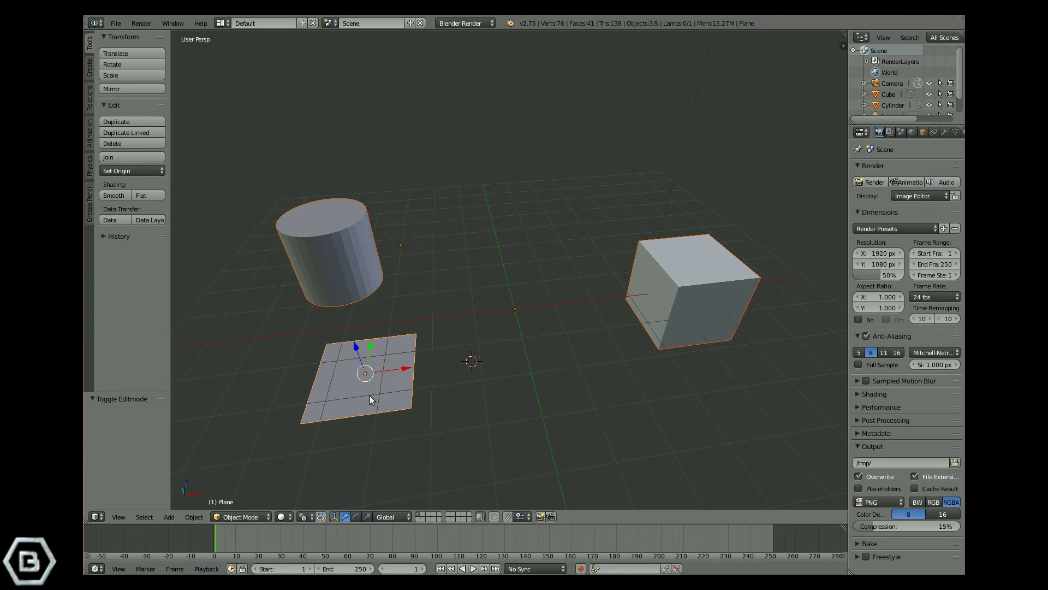
right_click(678, 287)
right_click(398, 236, "shift")
right_click(391, 382, "shift")
right_click(694, 324, "shift")
right_click(394, 246, "shift")
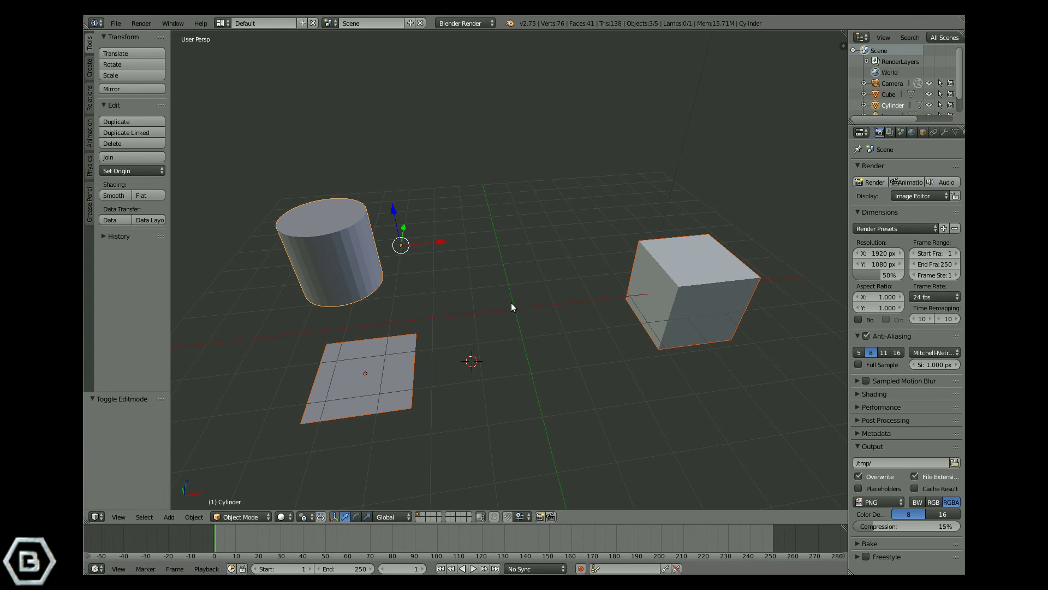
right_click(403, 362, "shift")
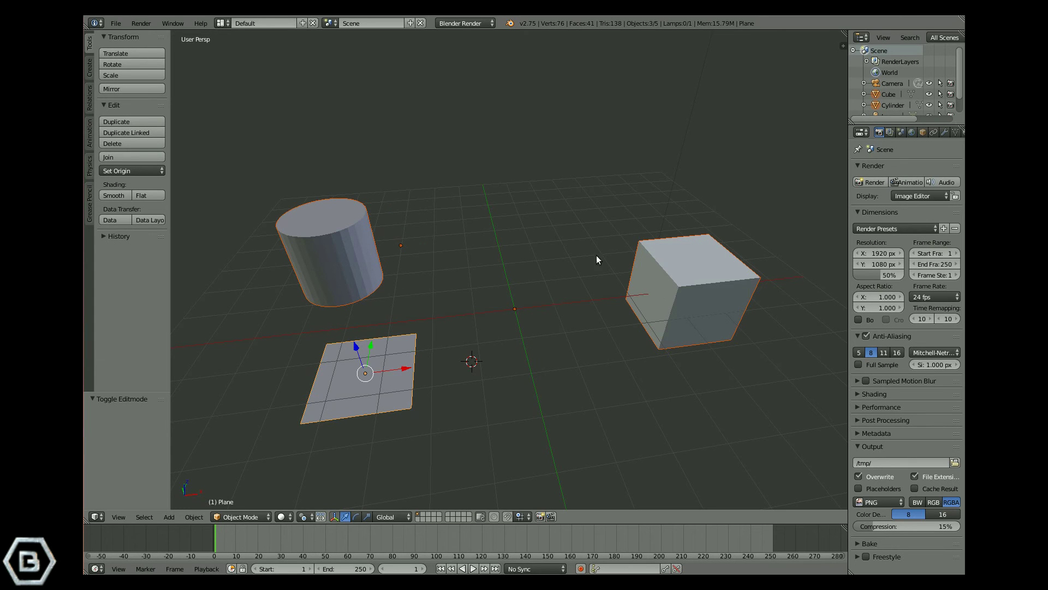
right_click(693, 264, "shift")
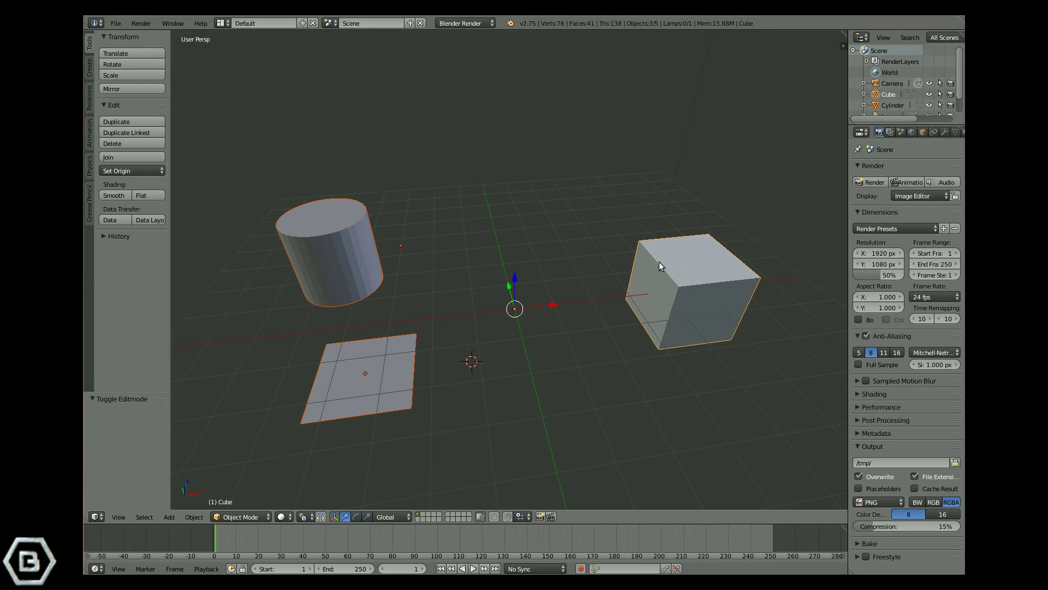
- Trackball-rotate the selection and review the pivot point options
key("r")
key("r")
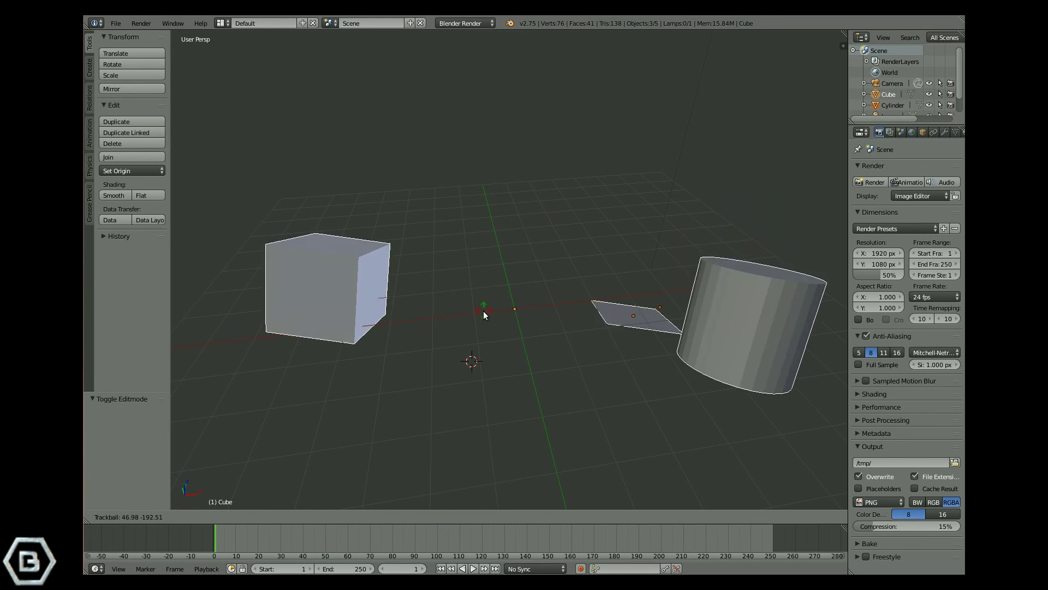
left_click(385, 187)
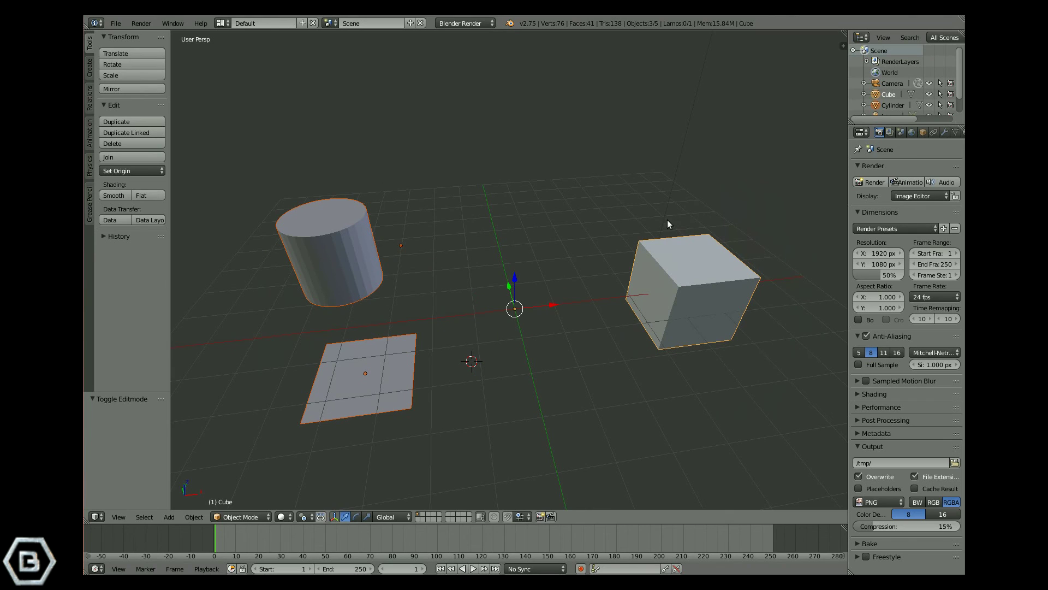
left_click(303, 517)
- Select the plane, test and cancel a rotation, and frame the view on it
right_click(378, 362)
key("r")
key("r")
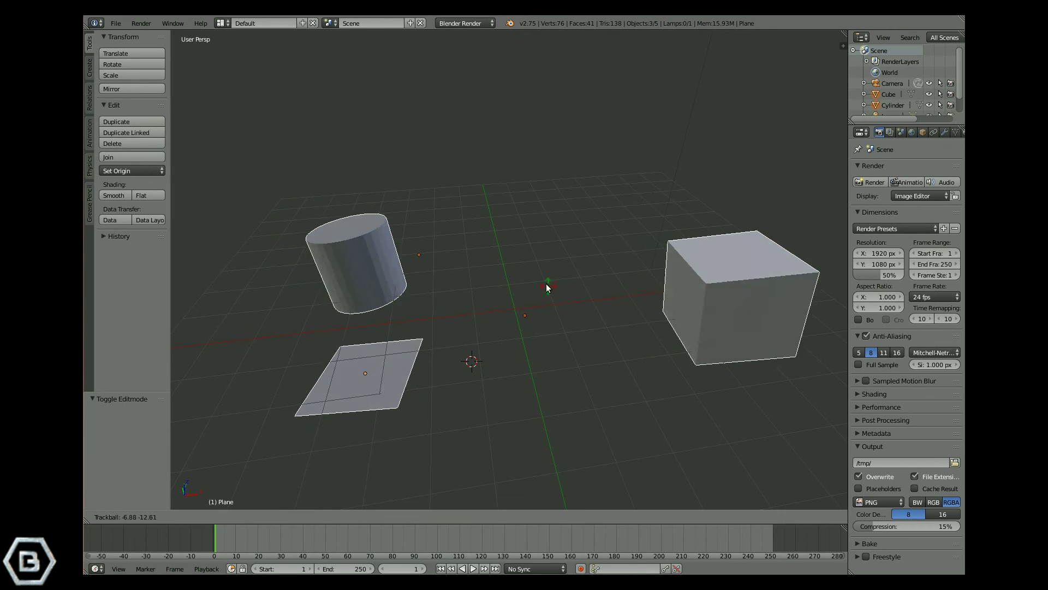
key("Escape")
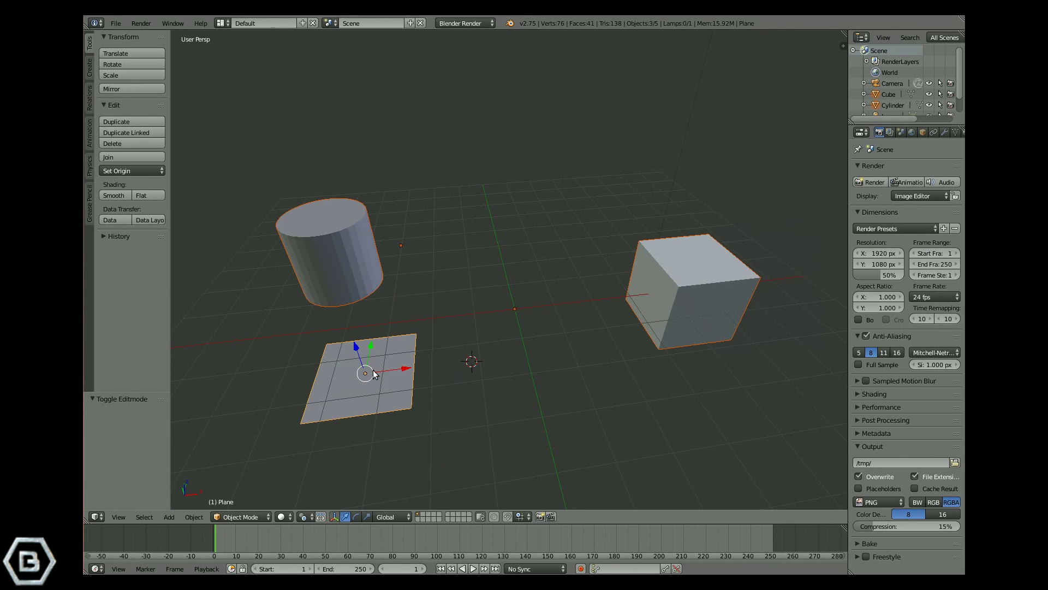
key("KP_Decimal")
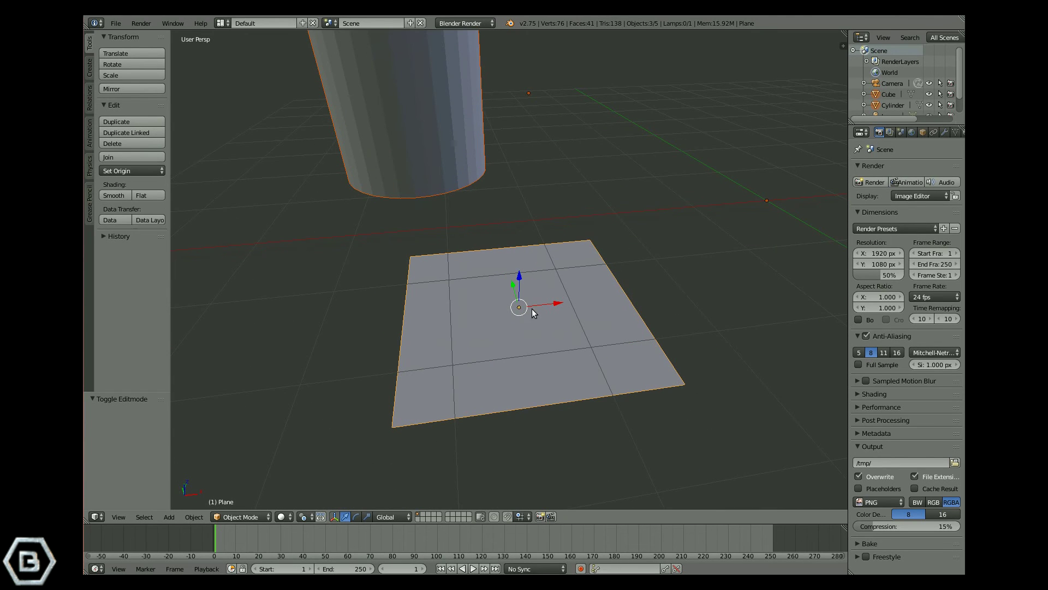
scroll(540, 306, "down", 5)
- Shift the plane's mesh -2.1082 along X in Edit Mode, offsetting it from its origin
key("Tab")
key("g")
key("x")
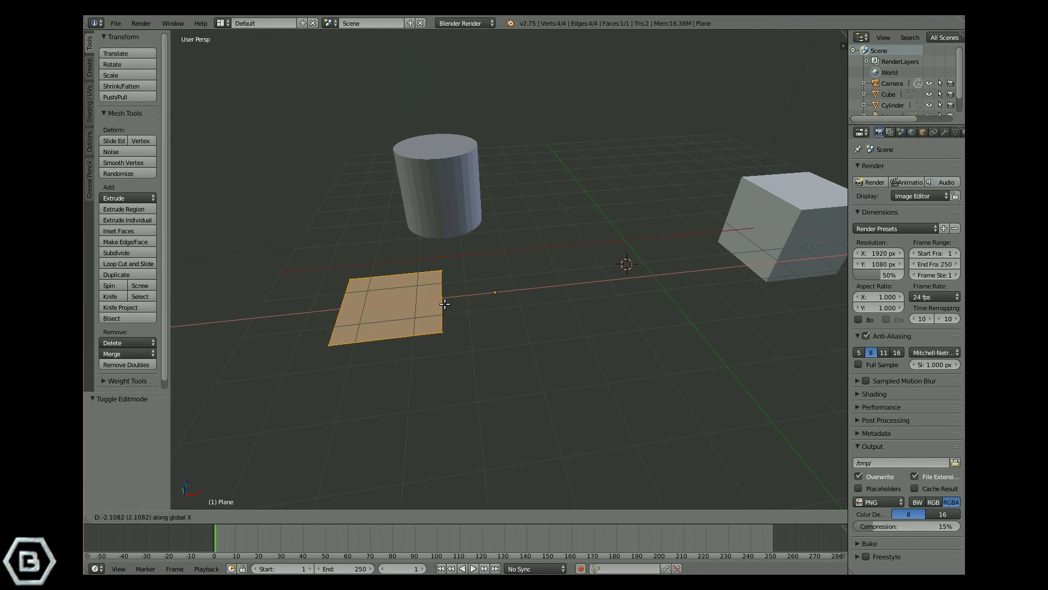
key("Escape")
key("g")
key("x")
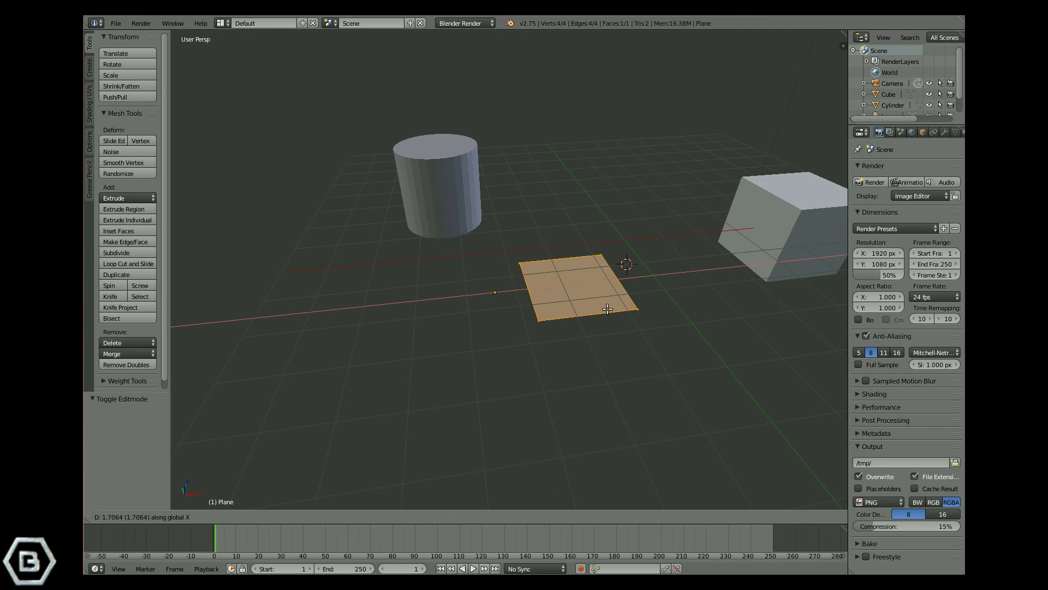
left_click(617, 298)
key("Tab")
- Select cylinder, cube and plane with the plane active, testing and cancelling trackball rotations
right_click(433, 182)
right_click(745, 231, "shift")
middle_click_drag(745, 230, 673, 289)
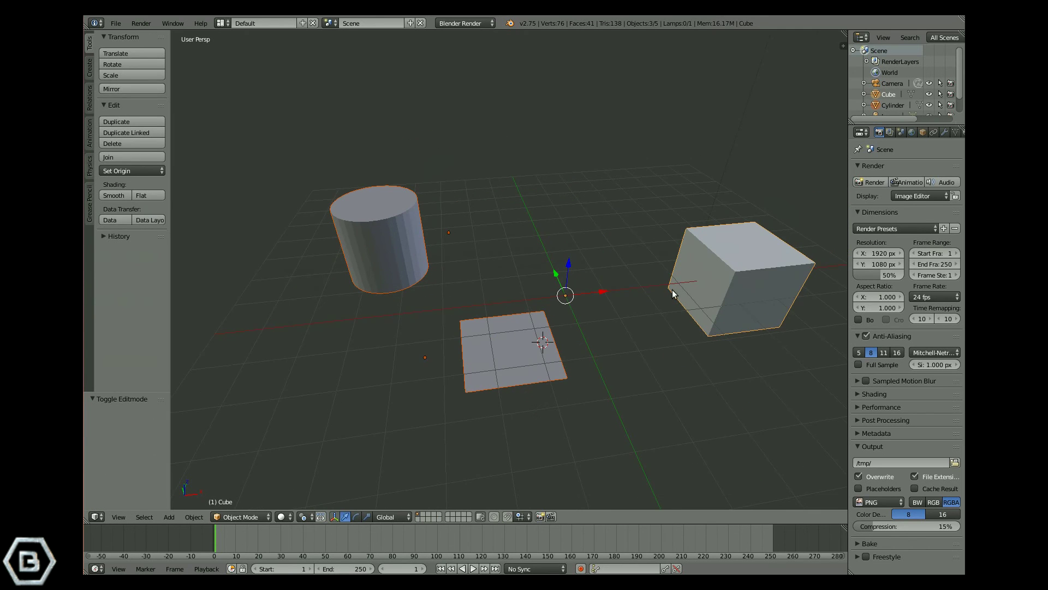
key("r")
key("r")
key("Escape")
right_click(506, 364, "shift")
key("r")
key("r")
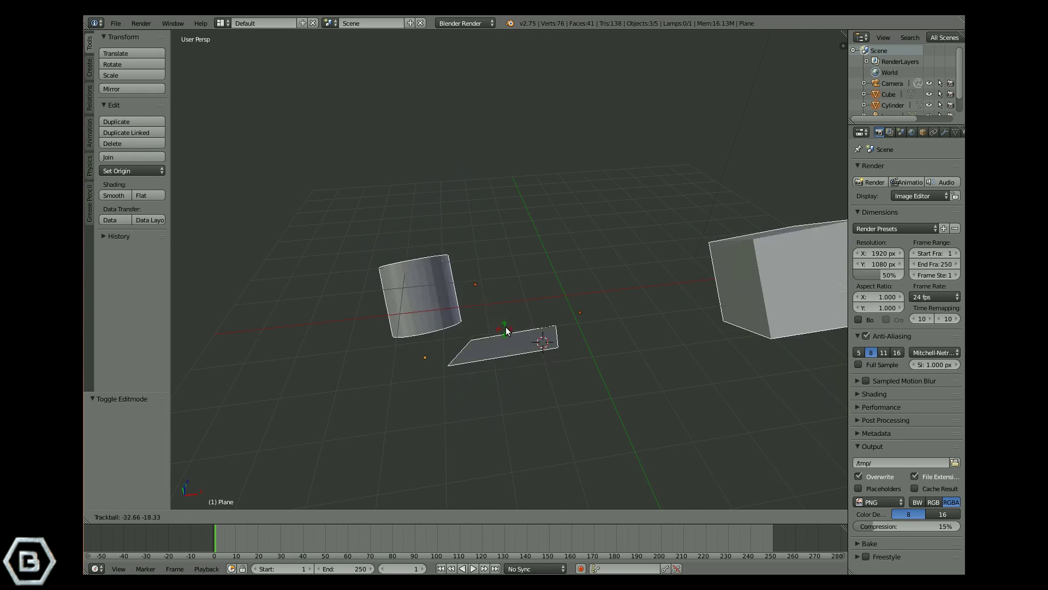
key("Escape")
- Raise the selected objects 0.671 units along Z and deselect everything
middle_click_drag(435, 362, 556, 365, "shift")
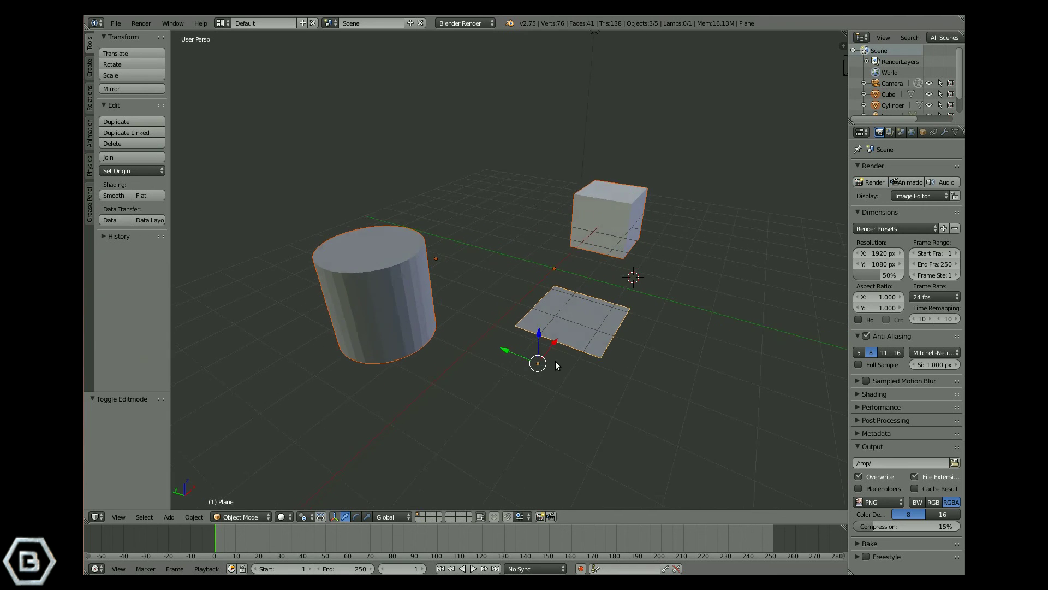
left_click_drag(539, 347, 585, 341)
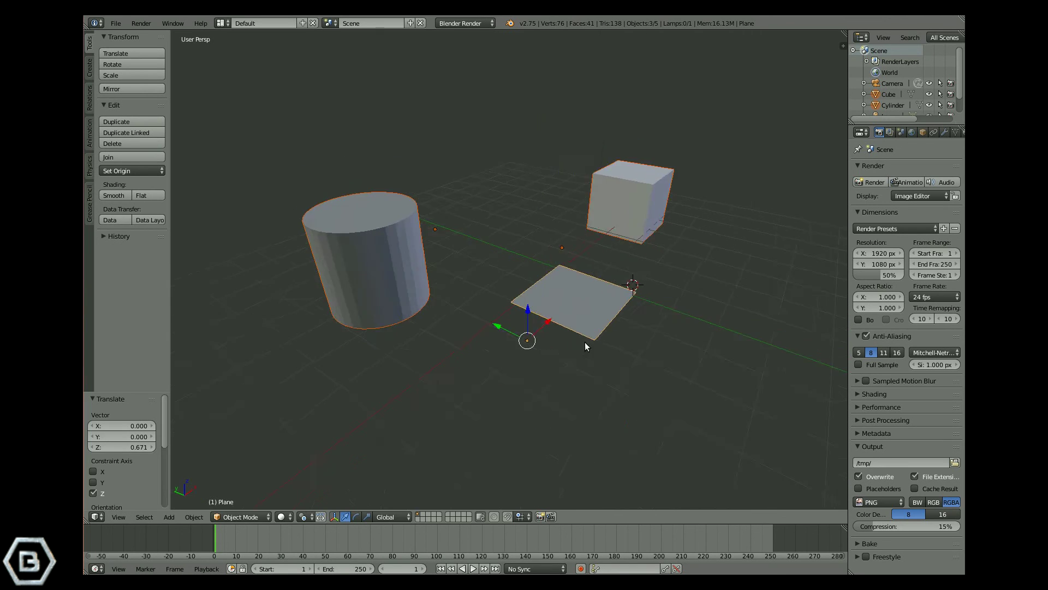
key("a")
middle_click_drag(585, 342, 533, 403)
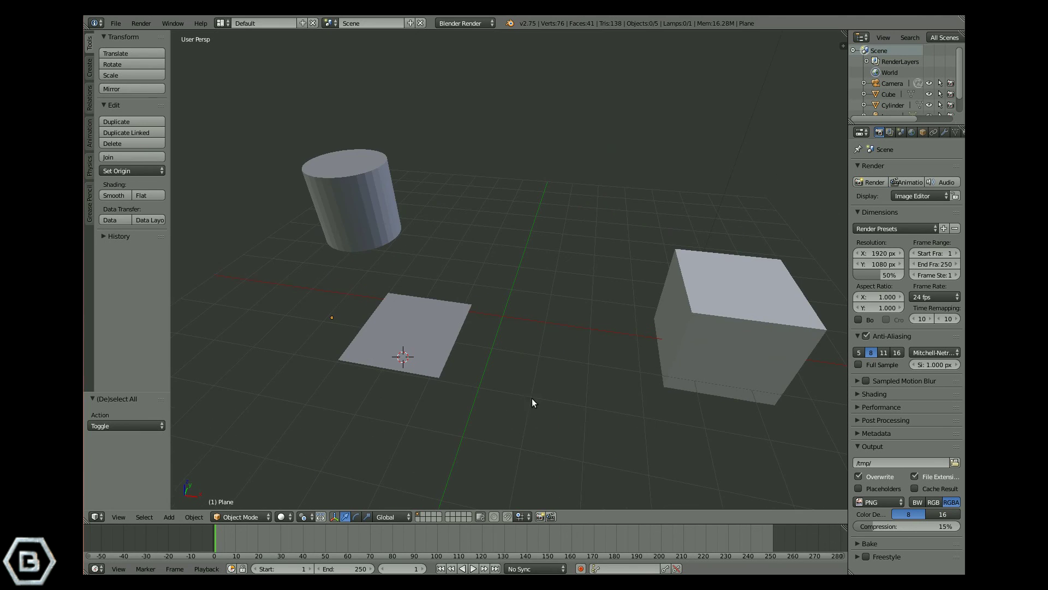
scroll(533, 402, "down", 5)
- Select the cube and plane, then add the cylinder as the active object
left_click(303, 516)
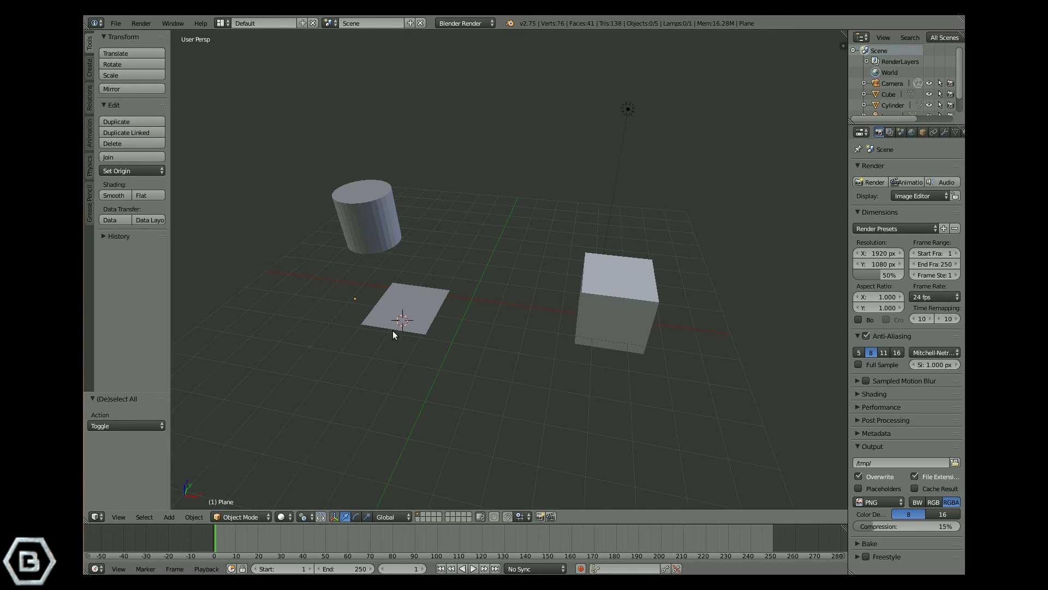
middle_click_drag(392, 330, 568, 335)
left_click(542, 228)
left_click(554, 346, "shift")
left_click(445, 373, "shift")
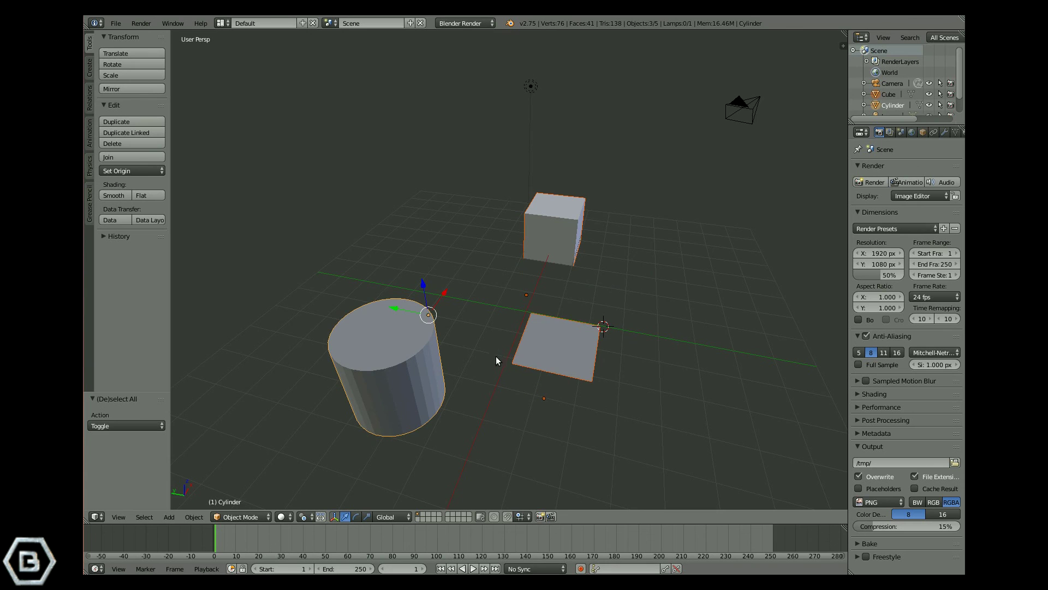
- Hide the tool shelf to widen the 3D view and orbit to a lower, frontal angle
middle_click_drag(497, 270, 486, 293)
key("t")
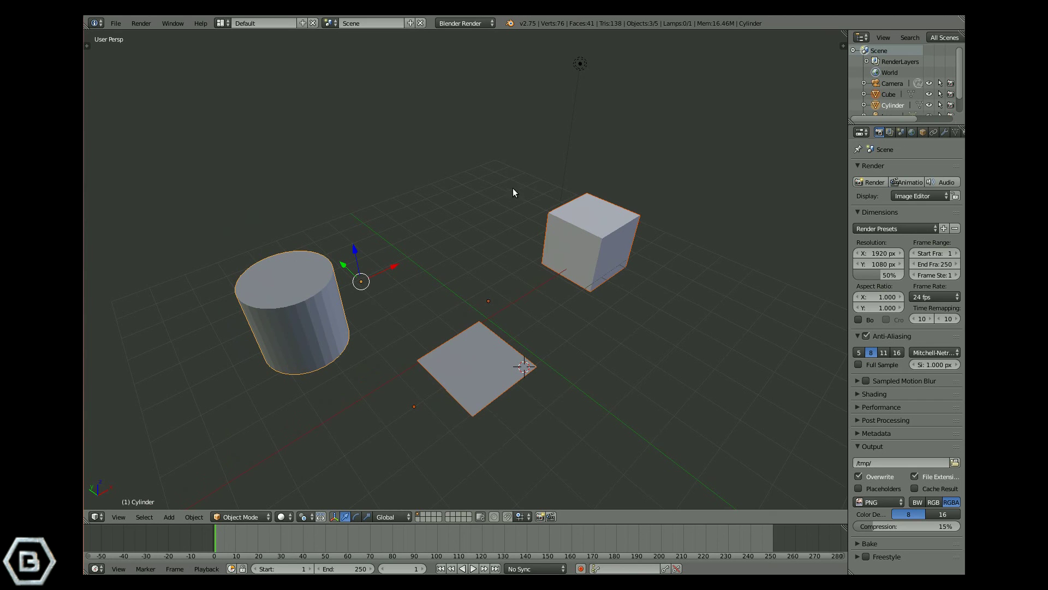
middle_click_drag(558, 160, 578, 235)
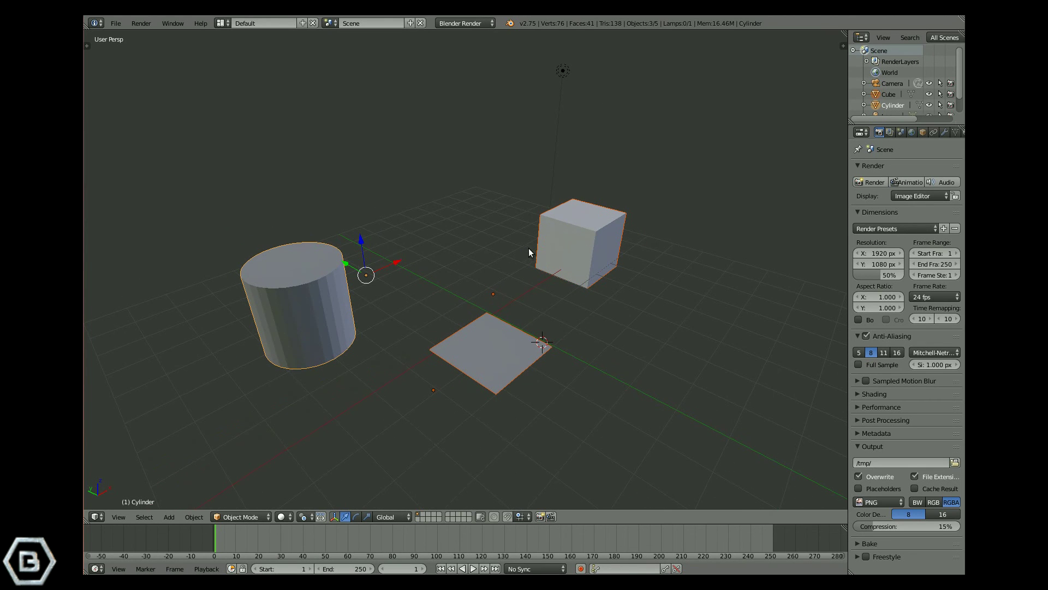
middle_click_drag(563, 259, 591, 274)
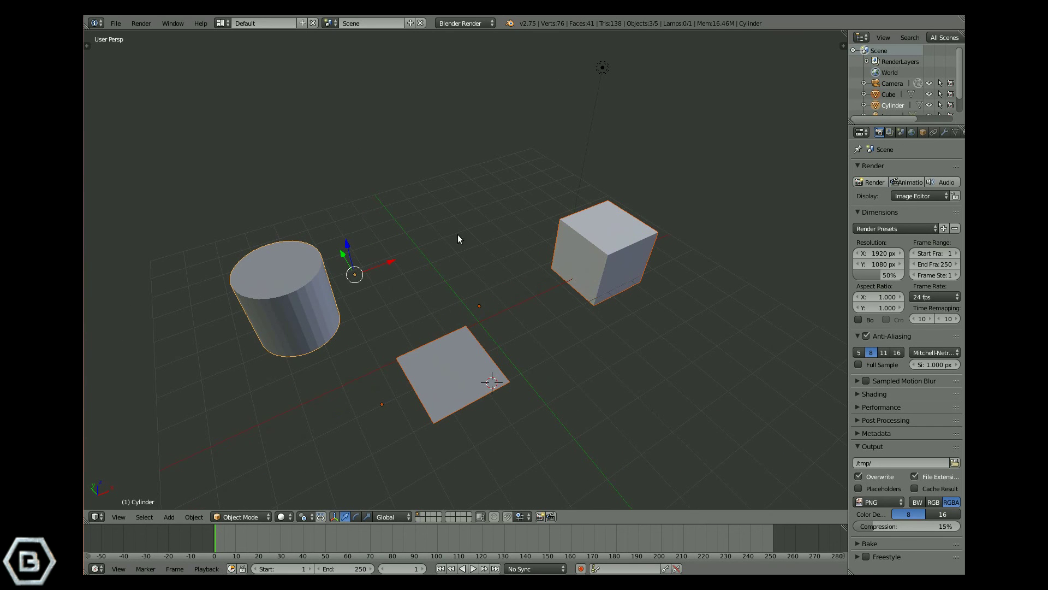
middle_click_drag(526, 297, 488, 277)
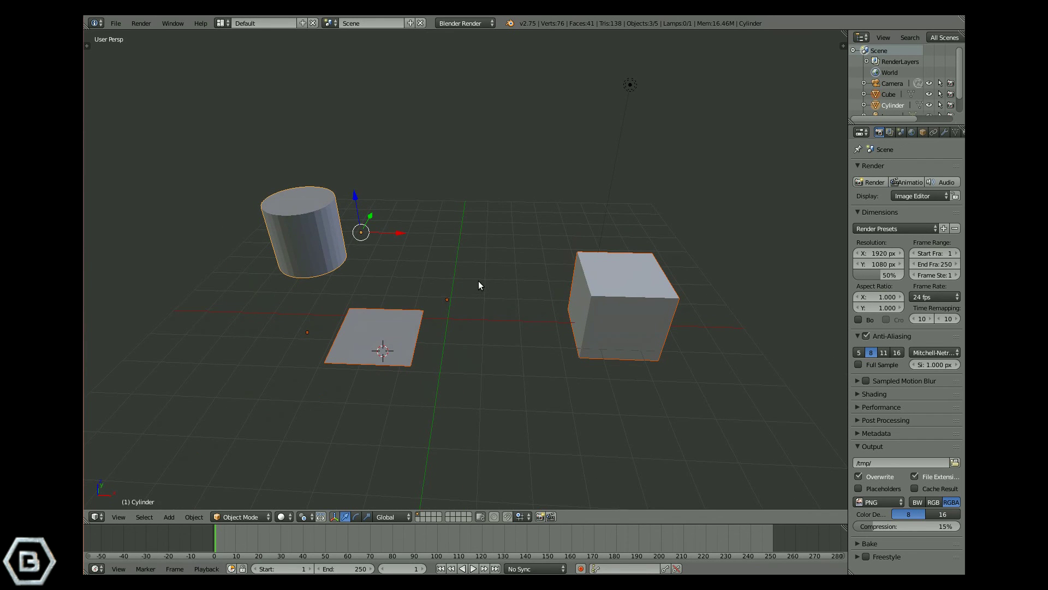